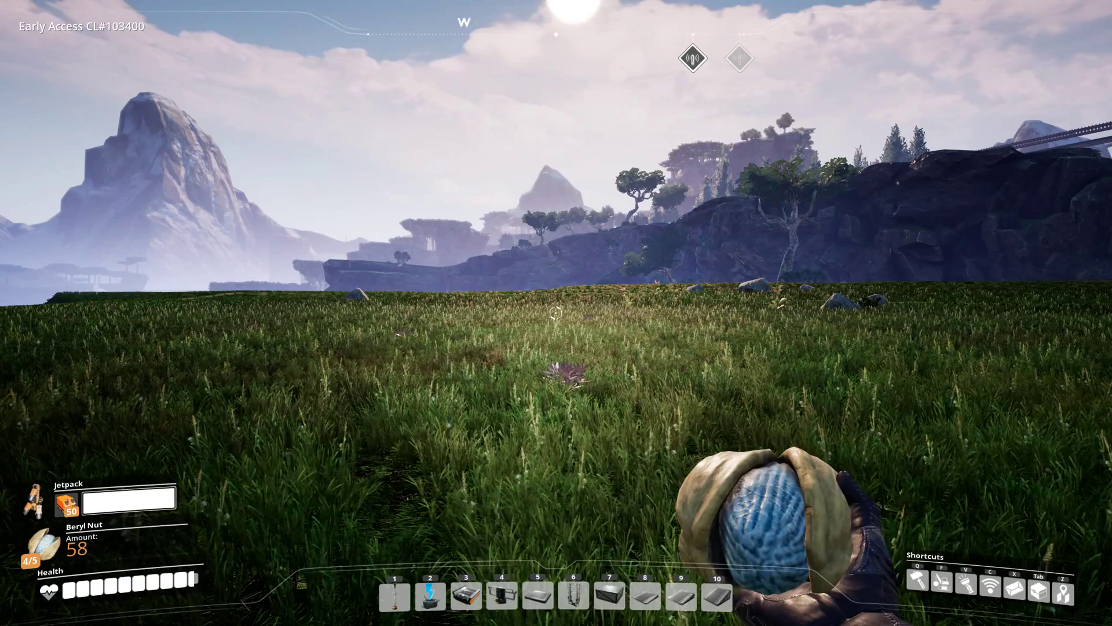
- Walk the character across the meadow by the crane, clap, then switch to File Explorer
key(w)
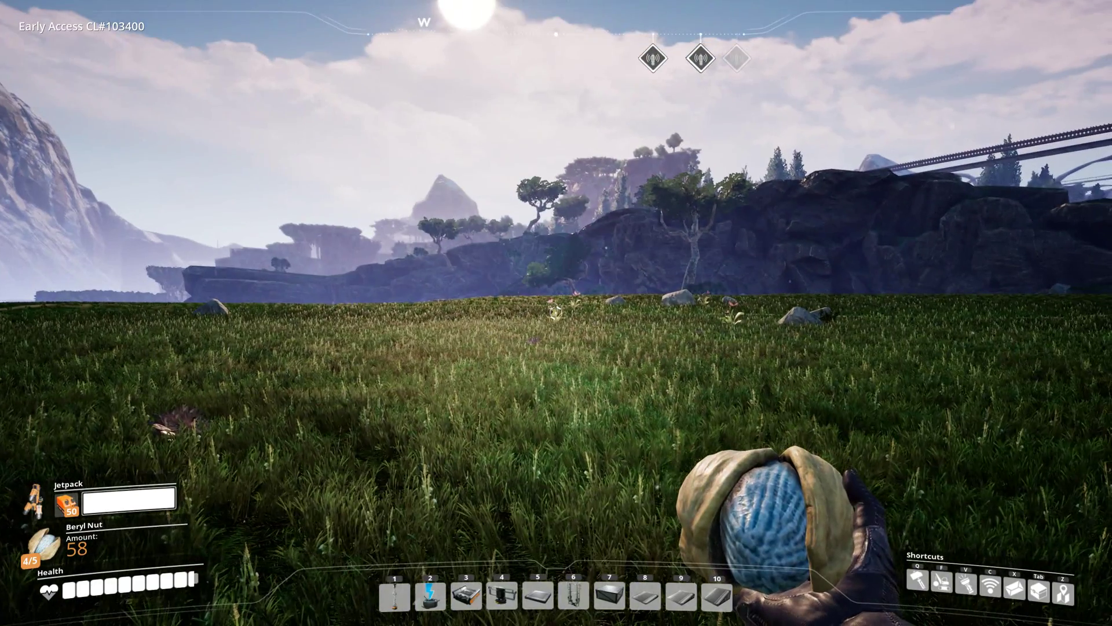
key(j)
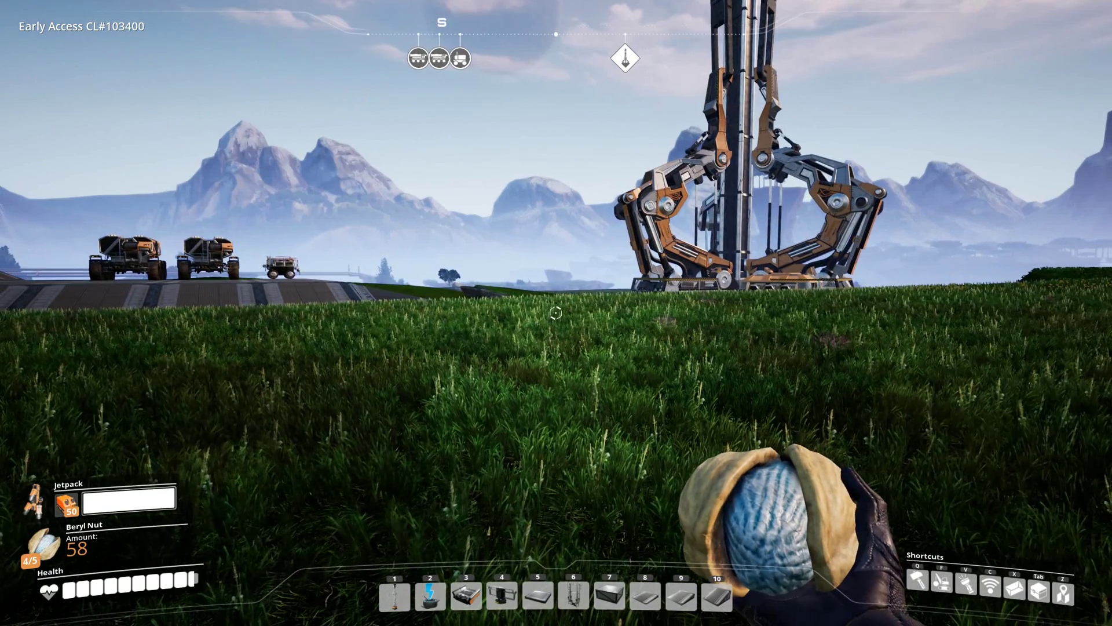
key(alt+Tab)
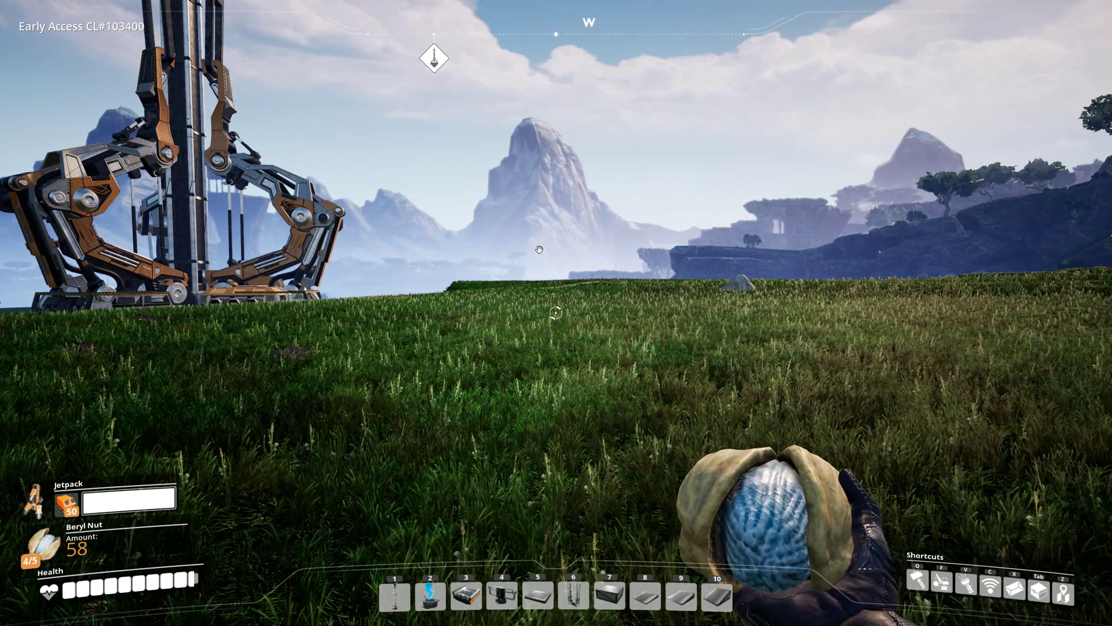
key(alt+Tab)
key(Tab)
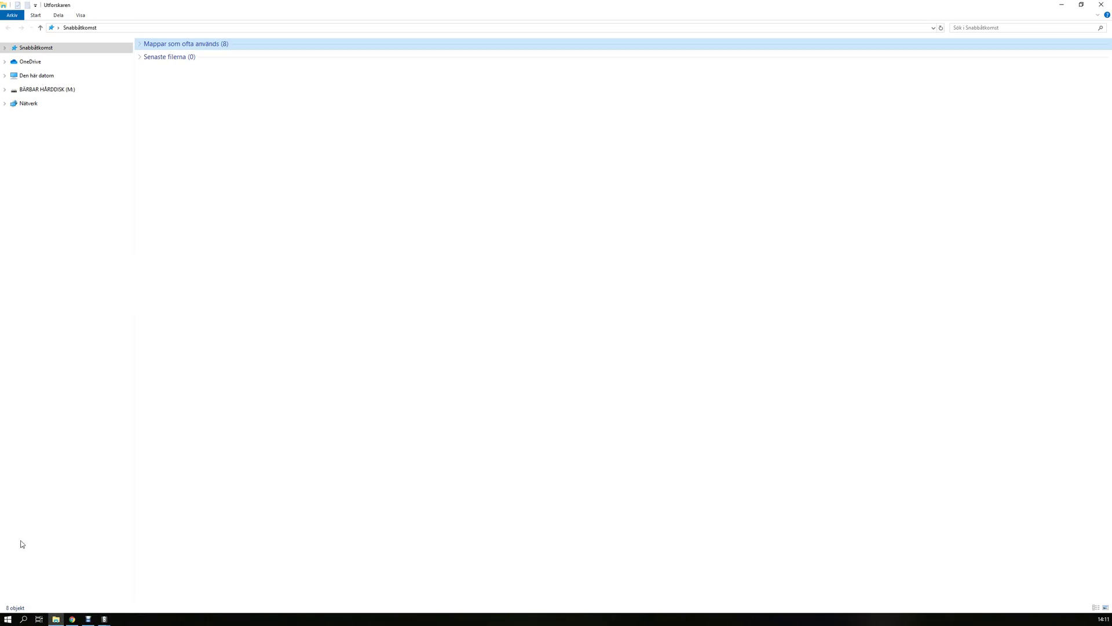
- Go to %localappdata%\FactoryGame\Saved\SaveGames and drag the newest autosave toward the browser map
click(346, 29)
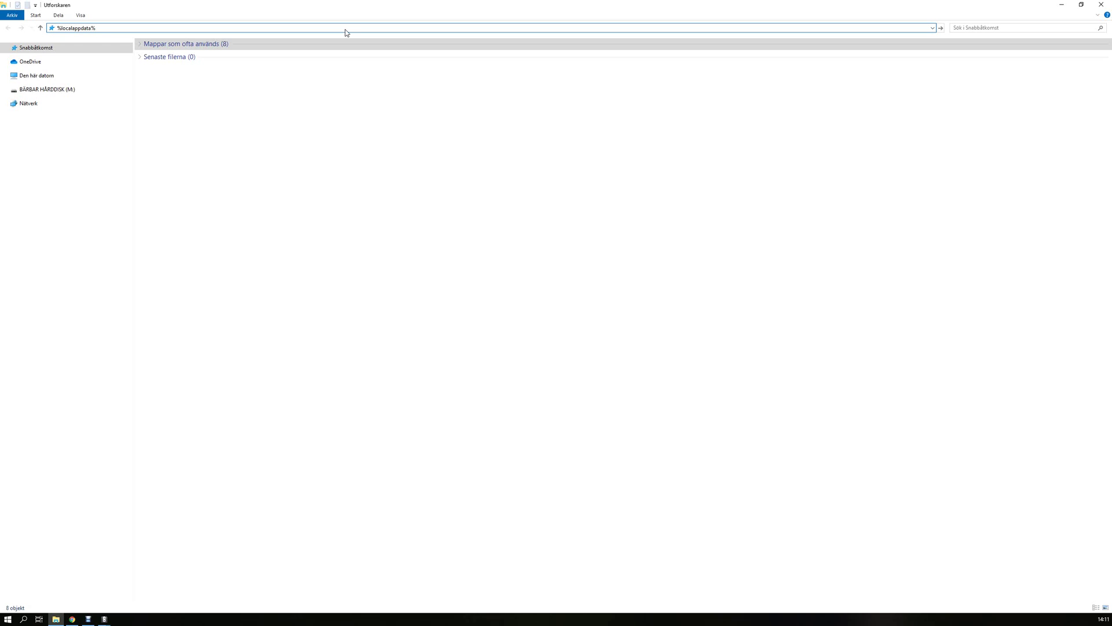
key(Return)
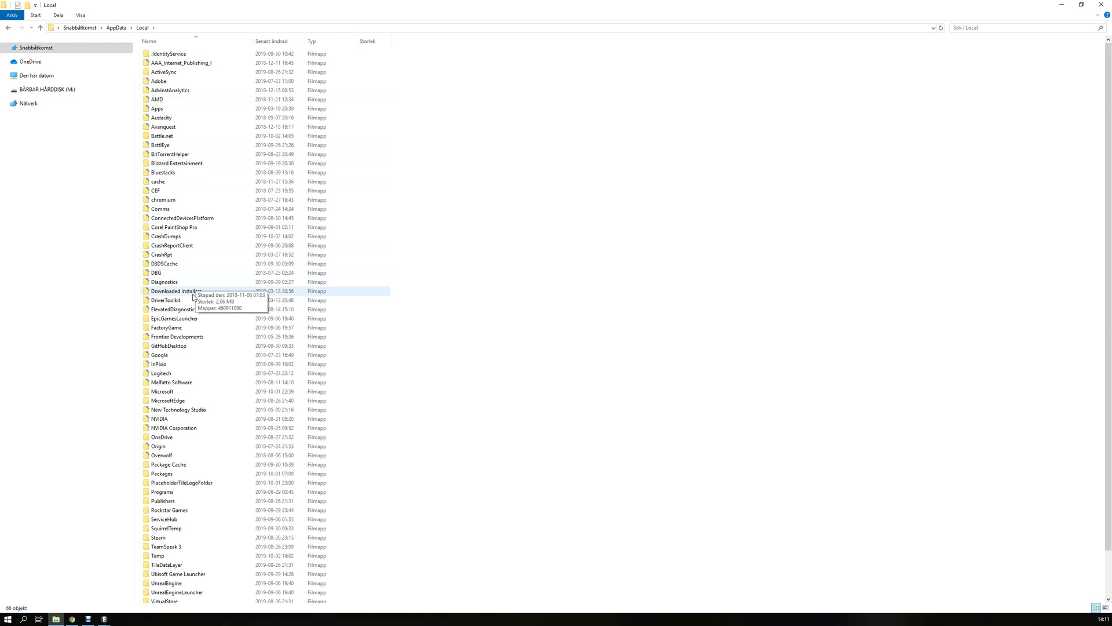
double_click(200, 326)
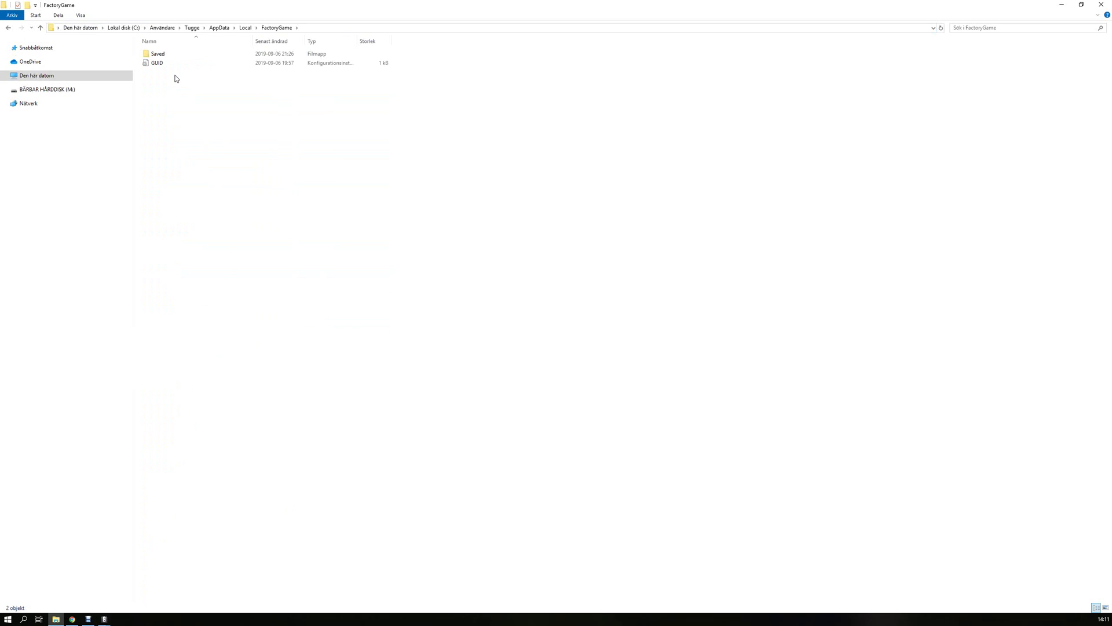
double_click(175, 54)
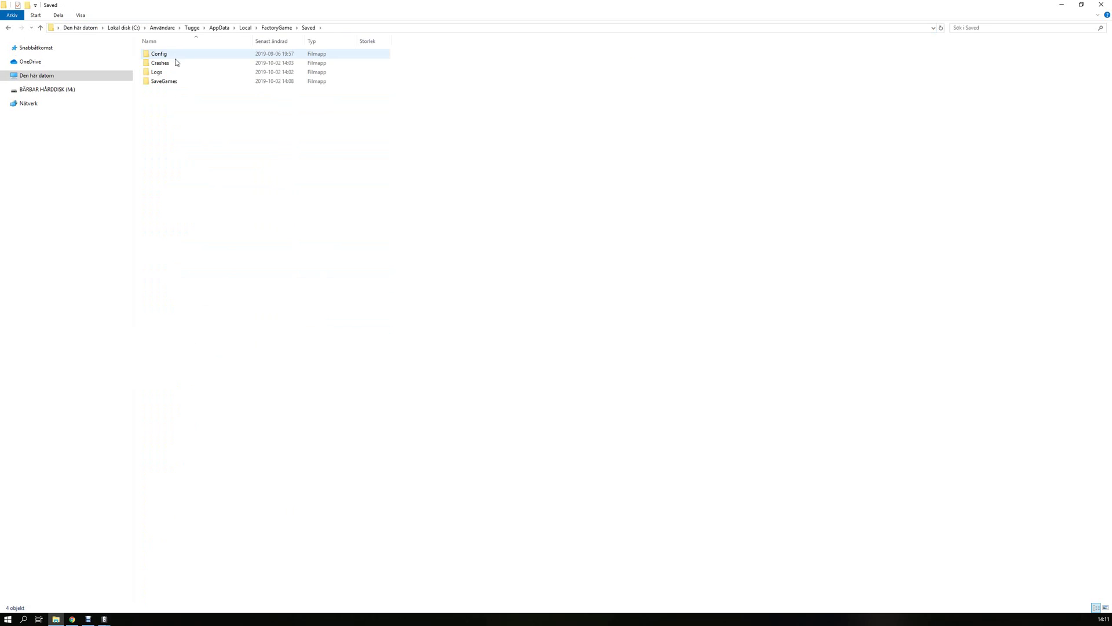
double_click(165, 81)
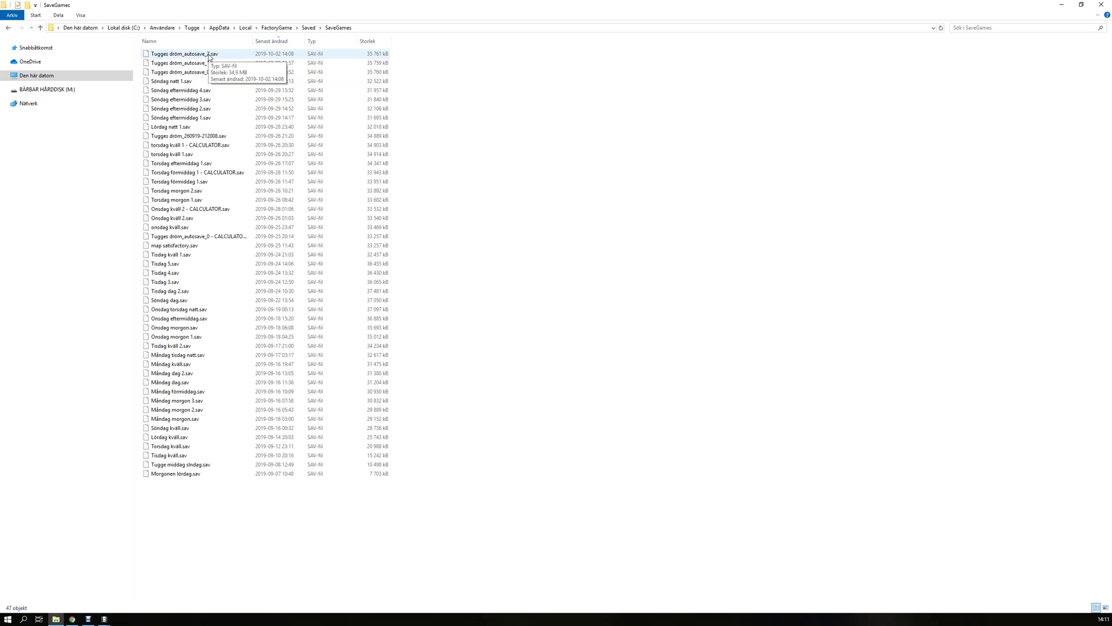
drag(209, 58, 228, 110)
key(alt+Tab)
key(alt+Tab)
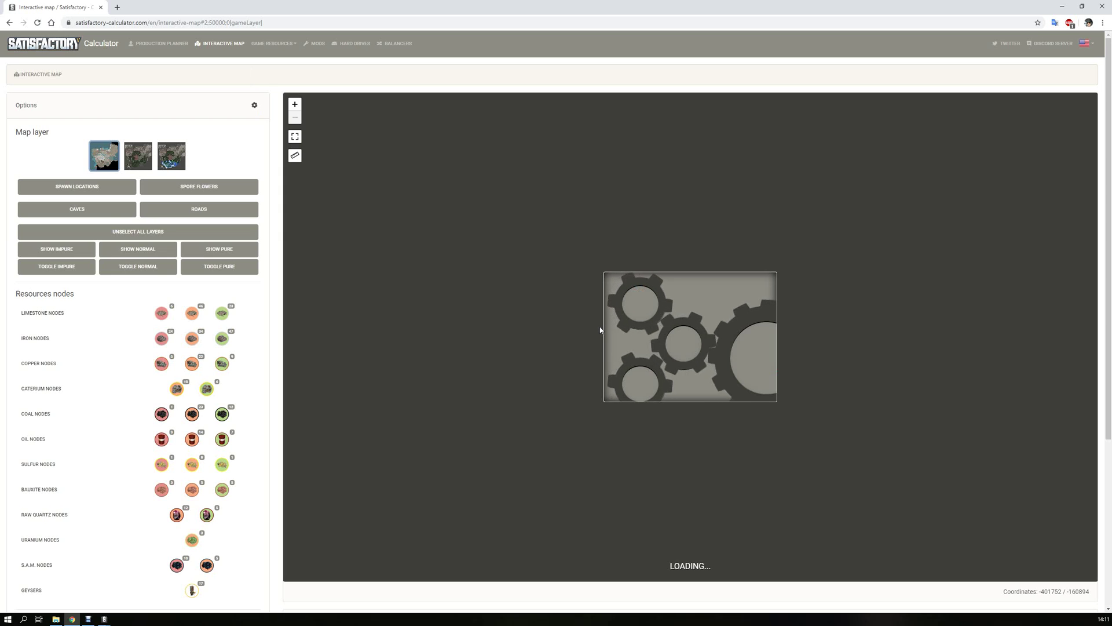
- Zoom out and pan north to see the loaded save's whole world and factory
scroll(600, 325, down, 2)
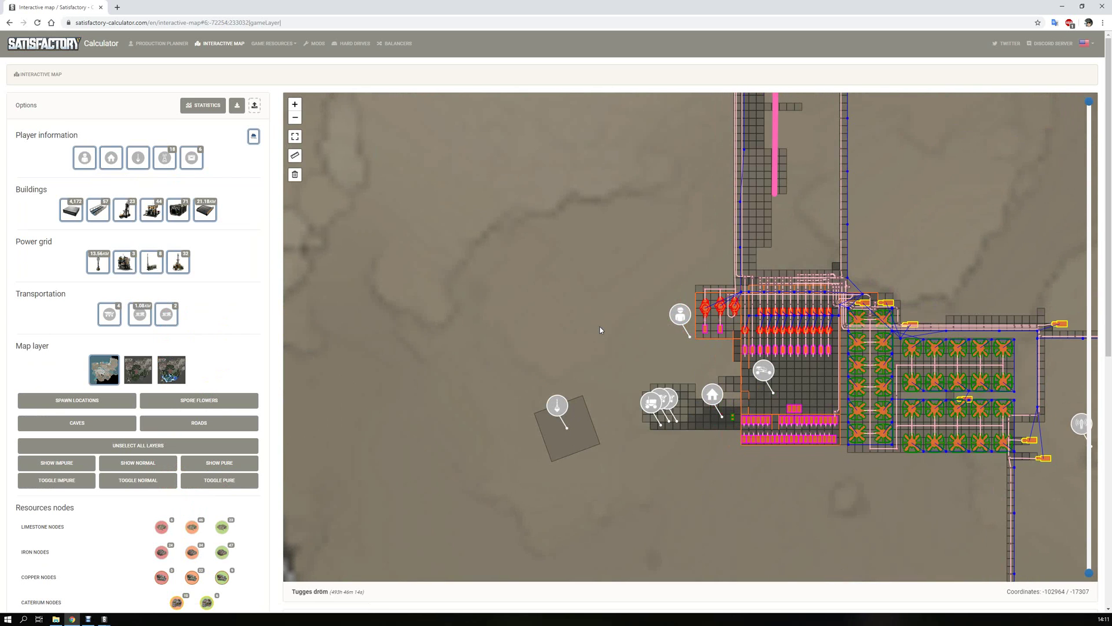
scroll(600, 325, down, 2)
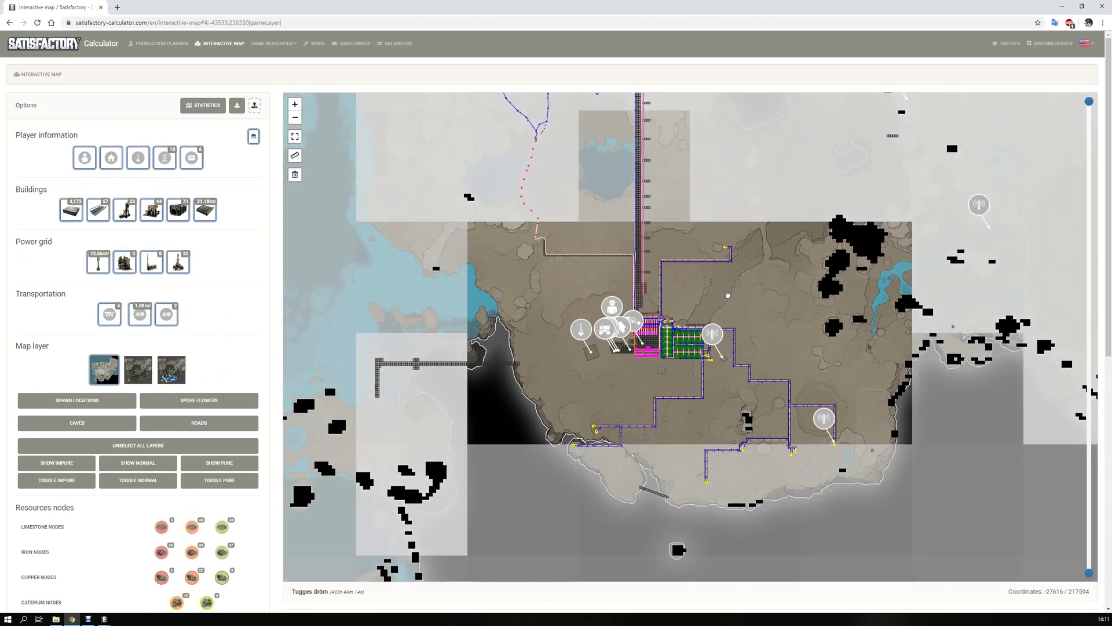
drag(722, 307, 725, 355)
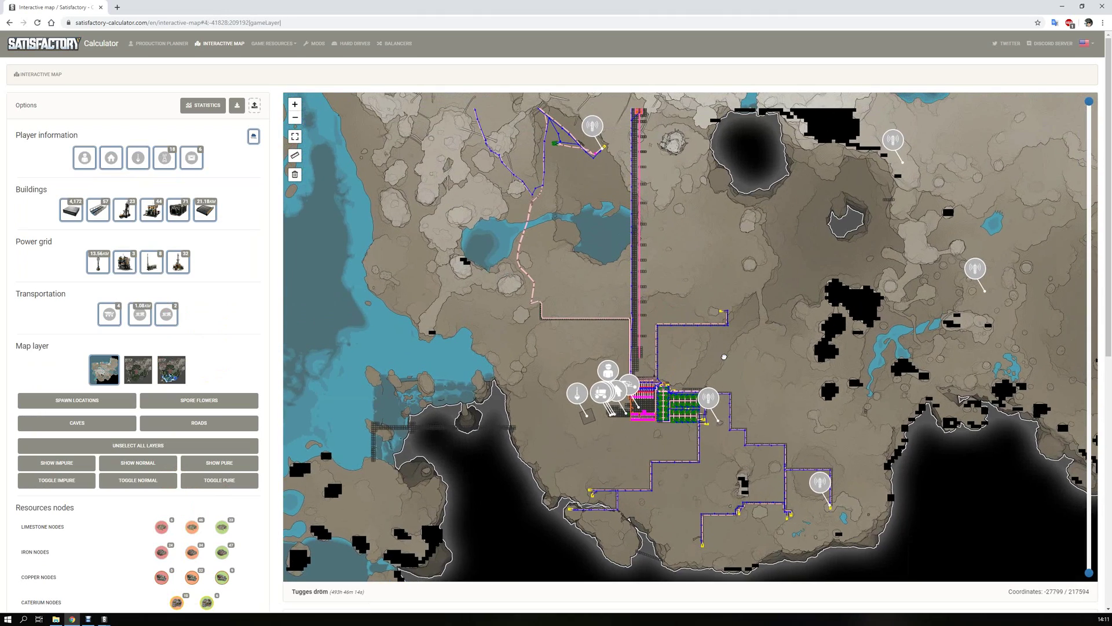
scroll(724, 355, down, 3)
scroll(753, 330, down, 2)
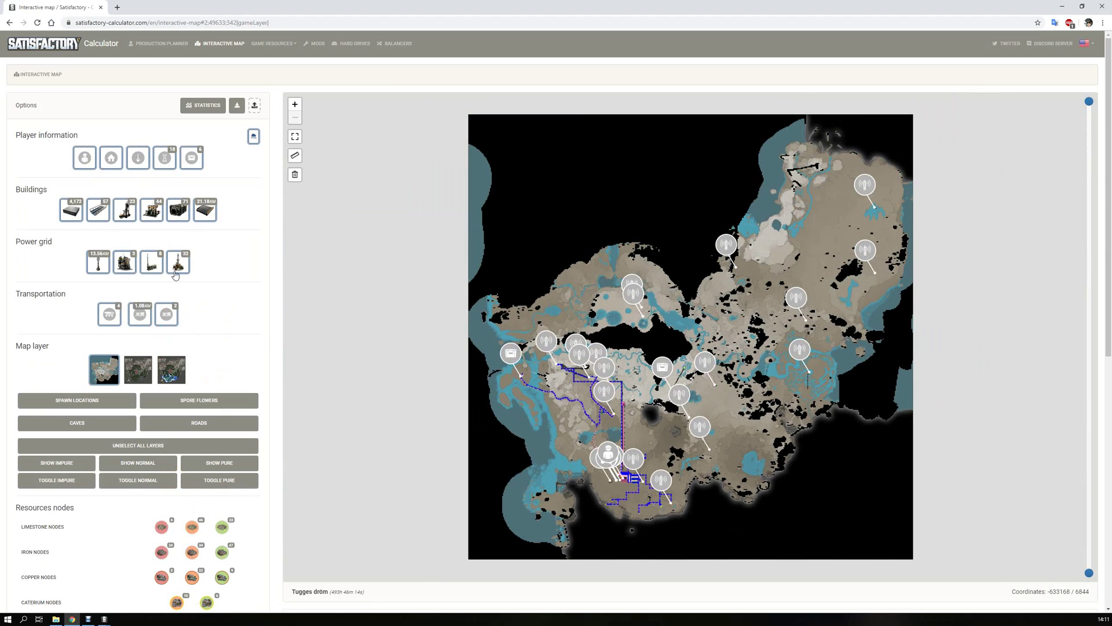
- Hide the space elevator, player, HUB, beacon/tower and storage box markers
click(138, 158)
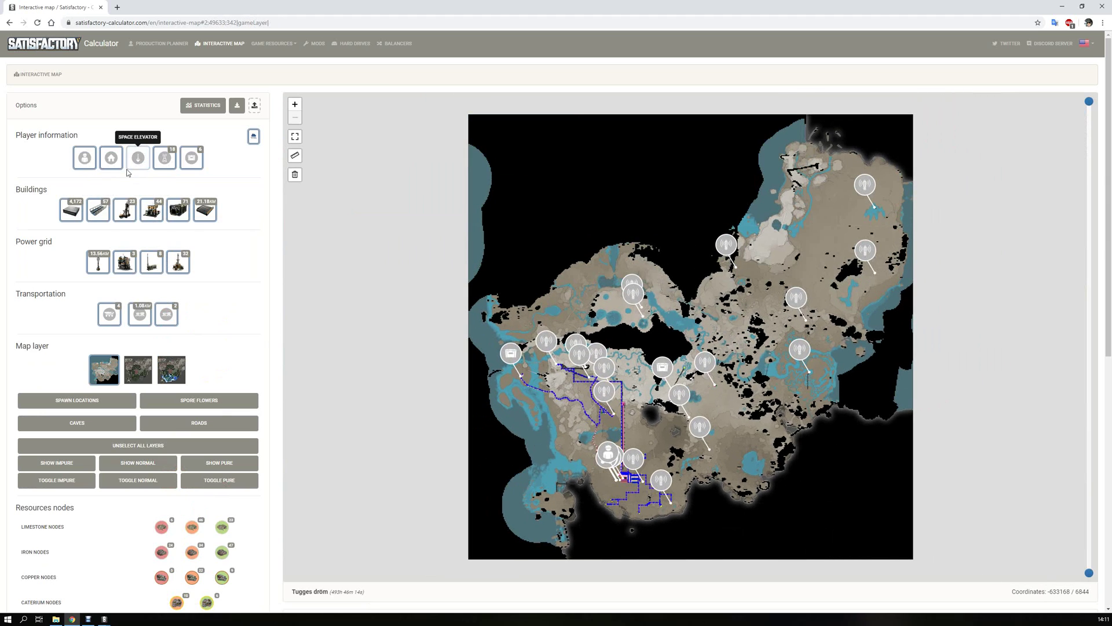
click(111, 157)
click(85, 157)
click(165, 158)
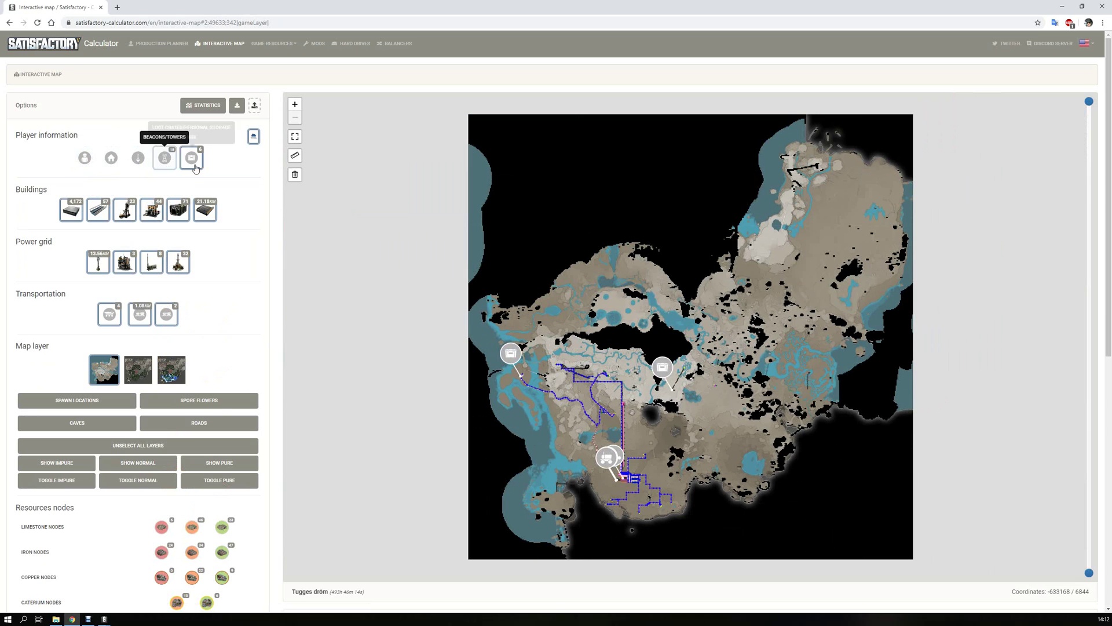
click(194, 165)
- Hide storage buildings, conveyor belts, foundations, walkways and extraction buildings
click(207, 214)
click(178, 210)
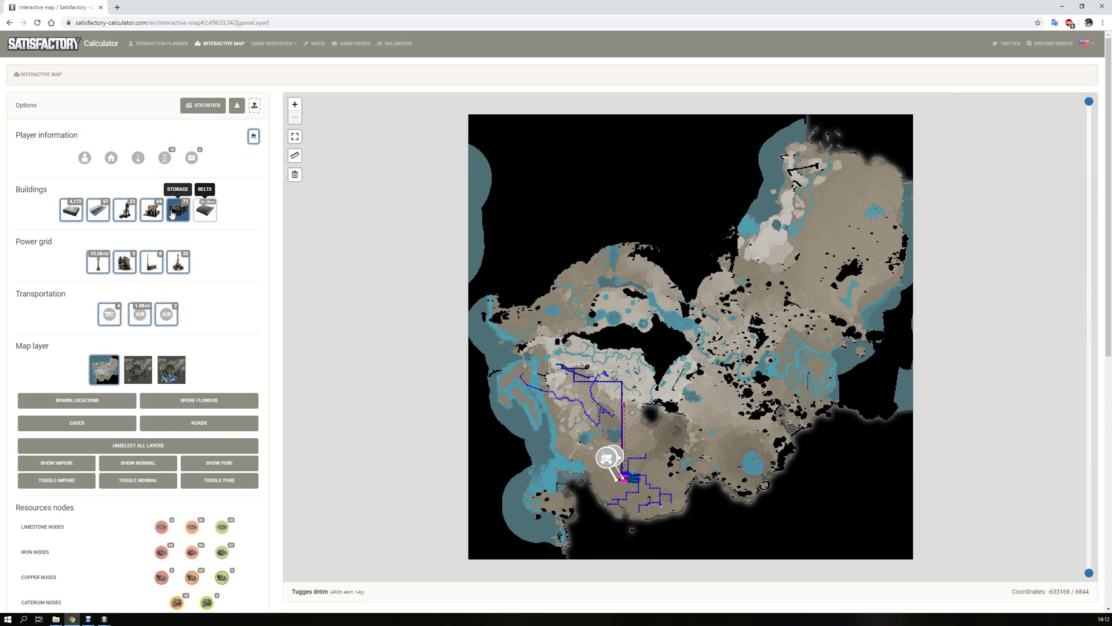
click(123, 217)
click(98, 209)
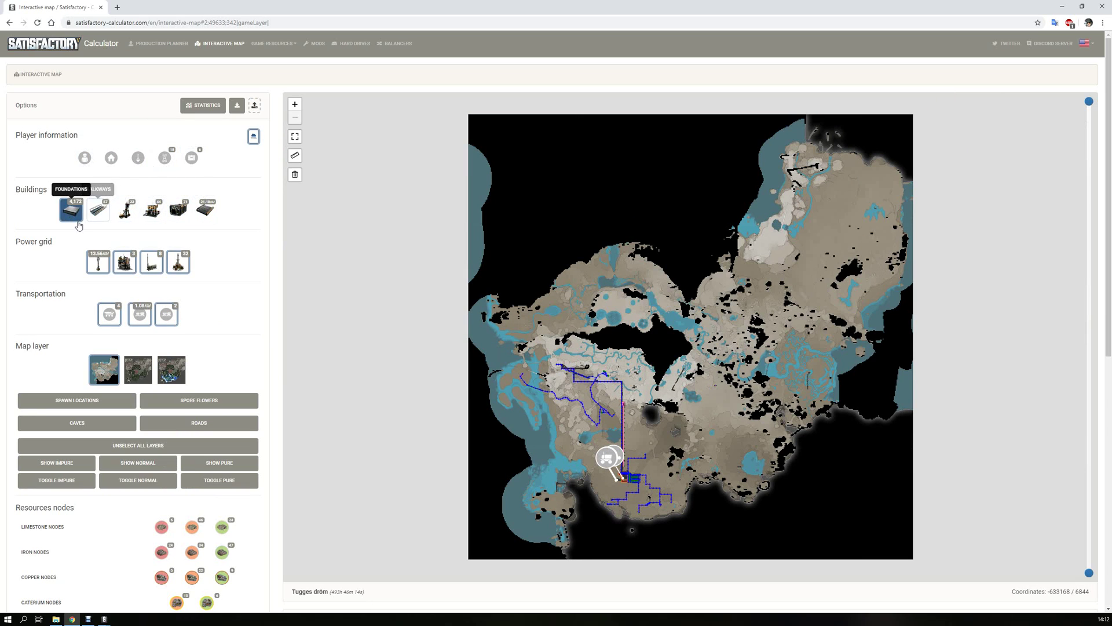
click(71, 210)
- Hide power lines, biomass burners, coal generators, other power buildings, trains, railways and vehicles
click(98, 261)
click(131, 261)
click(152, 261)
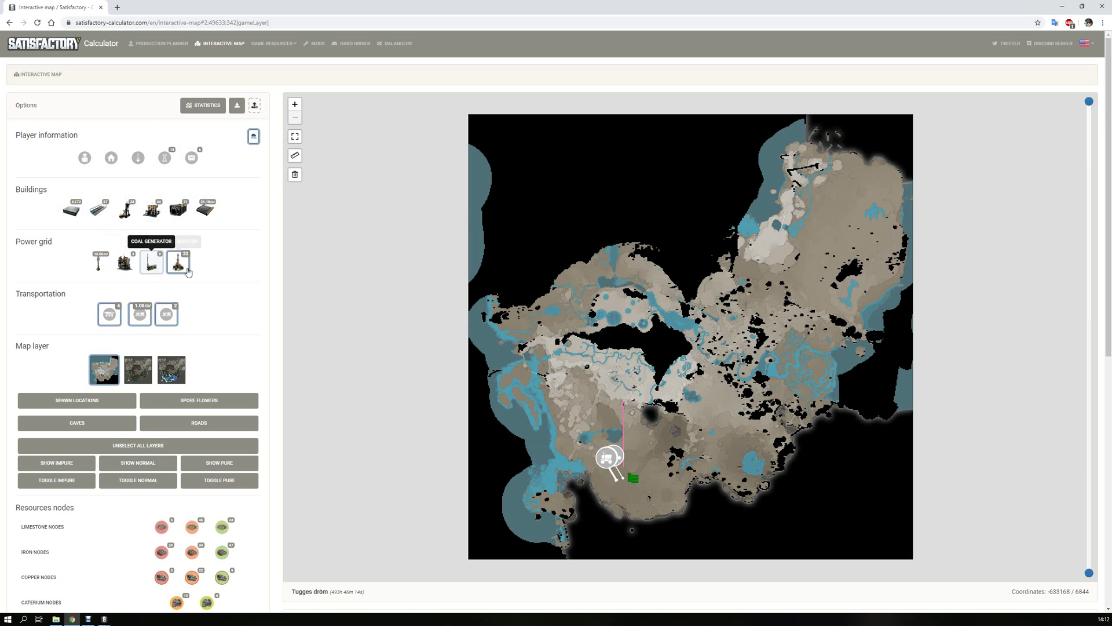
click(179, 261)
click(166, 314)
click(141, 319)
click(109, 313)
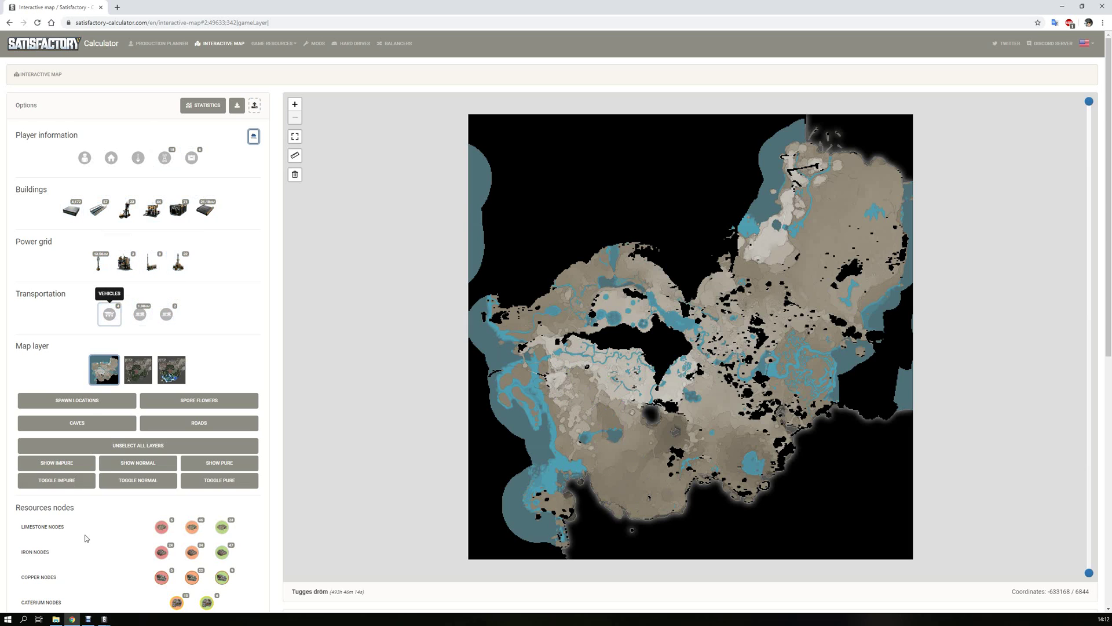
scroll(103, 503, down, 4)
scroll(104, 503, down, 5)
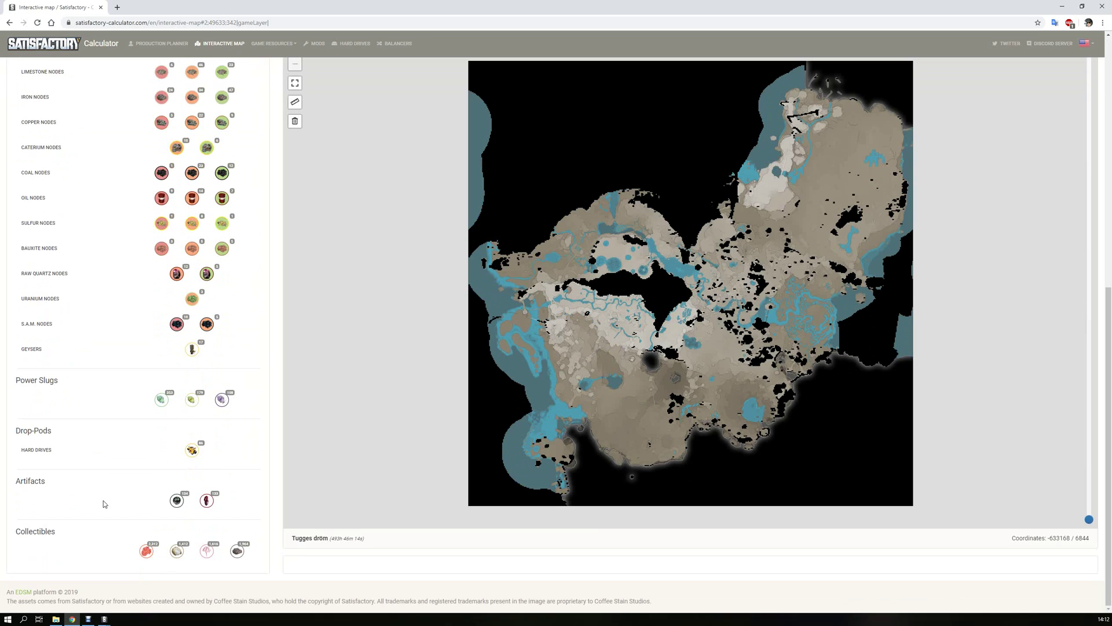
scroll(104, 503, up, 9)
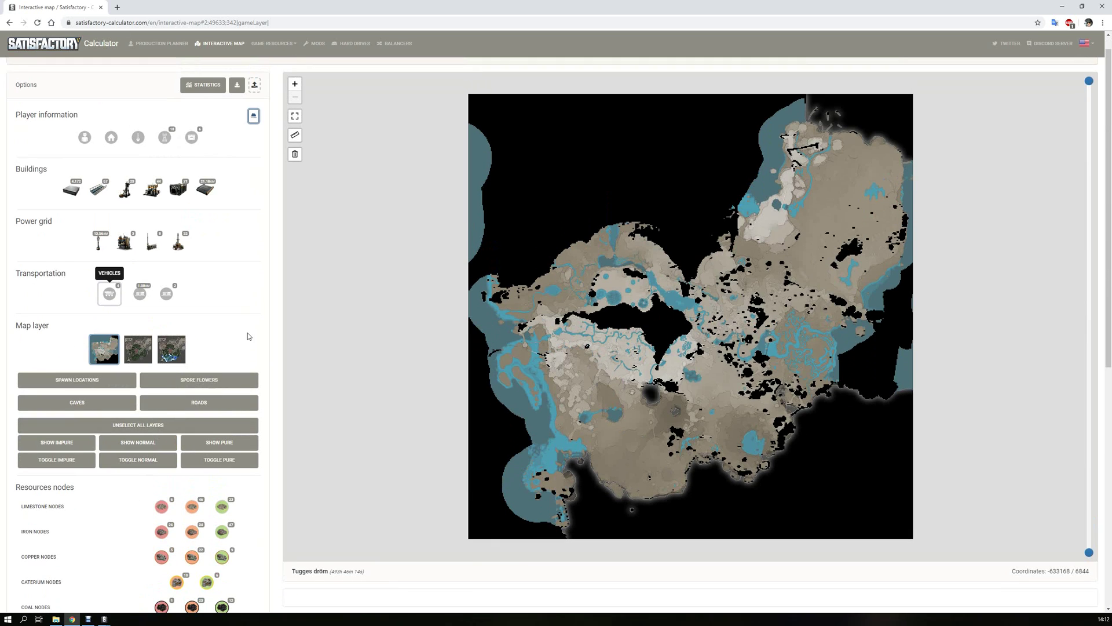
- Clear all layers, then show only player position, HUB and foundations, zoomed on the base
click(147, 426)
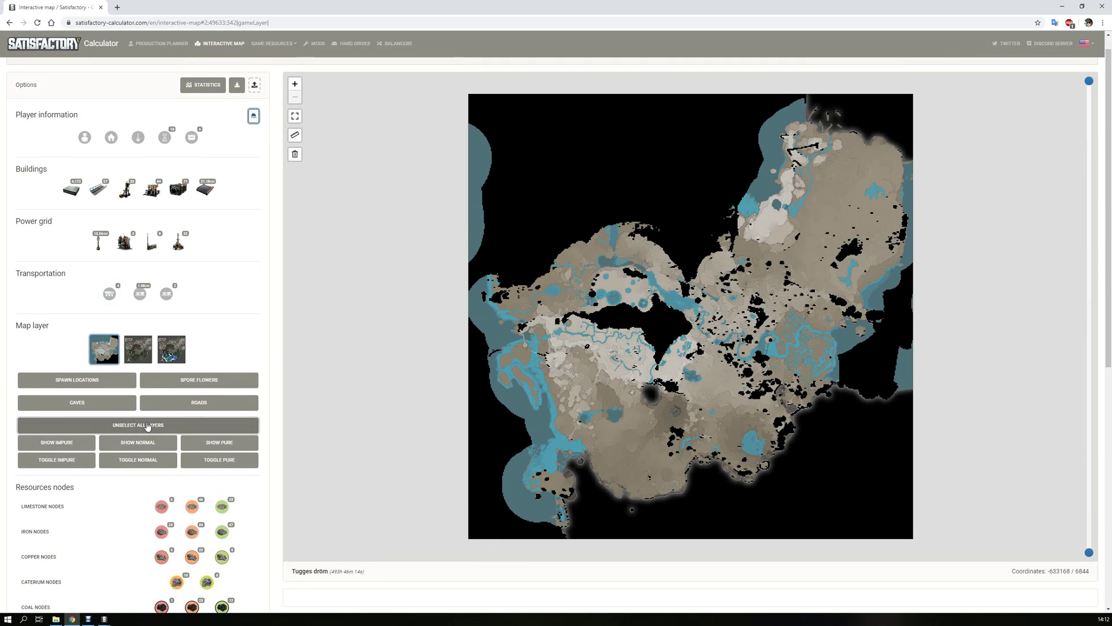
drag(640, 378, 608, 269)
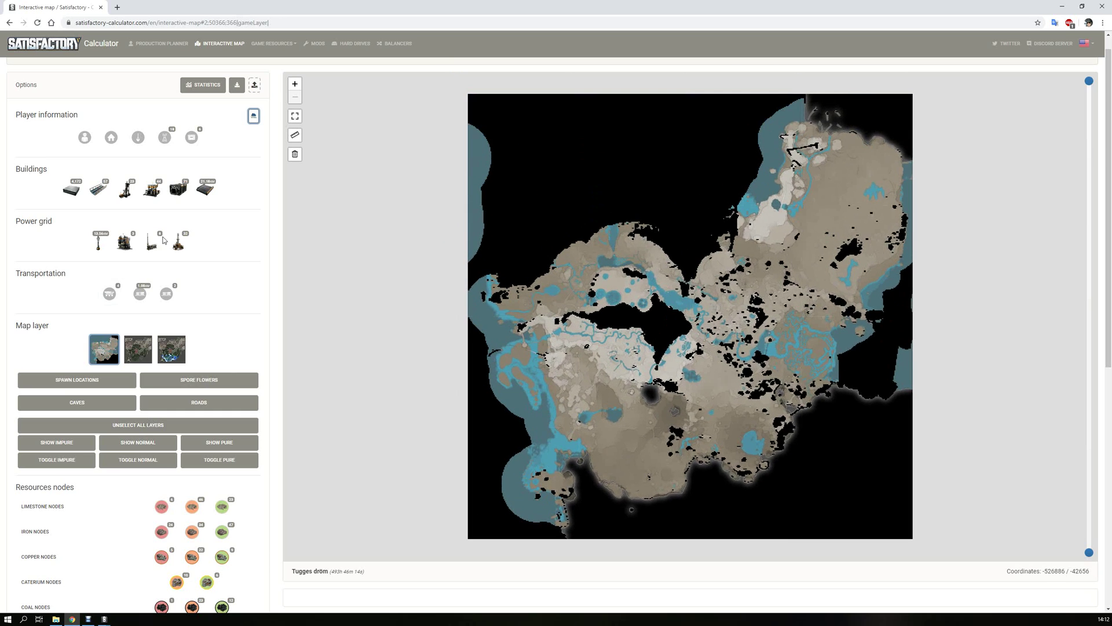
click(85, 146)
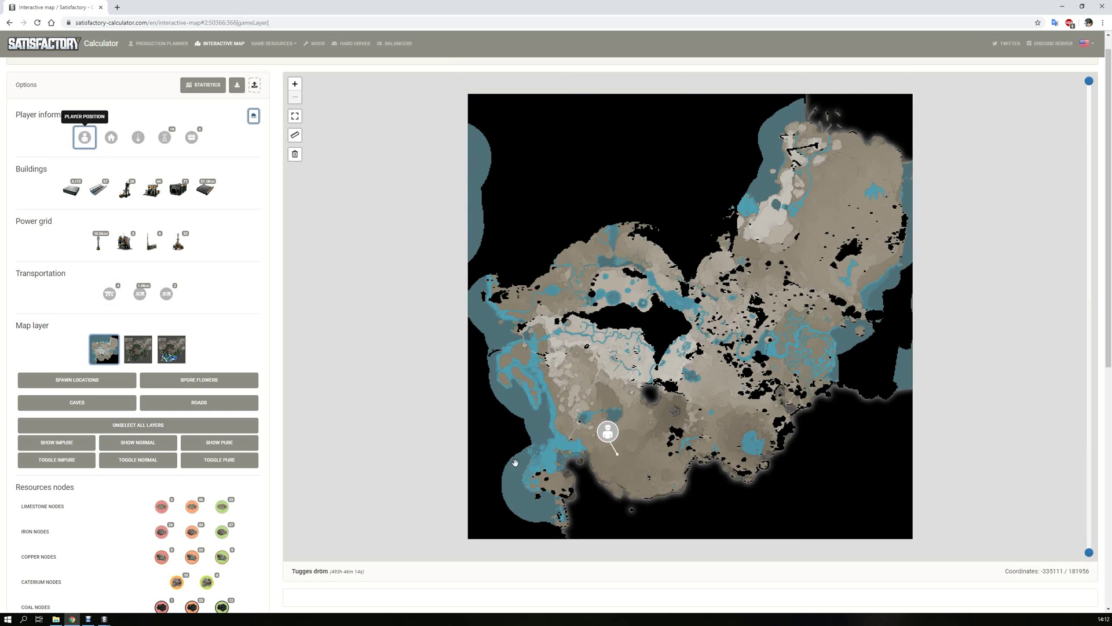
scroll(599, 464, up, 3)
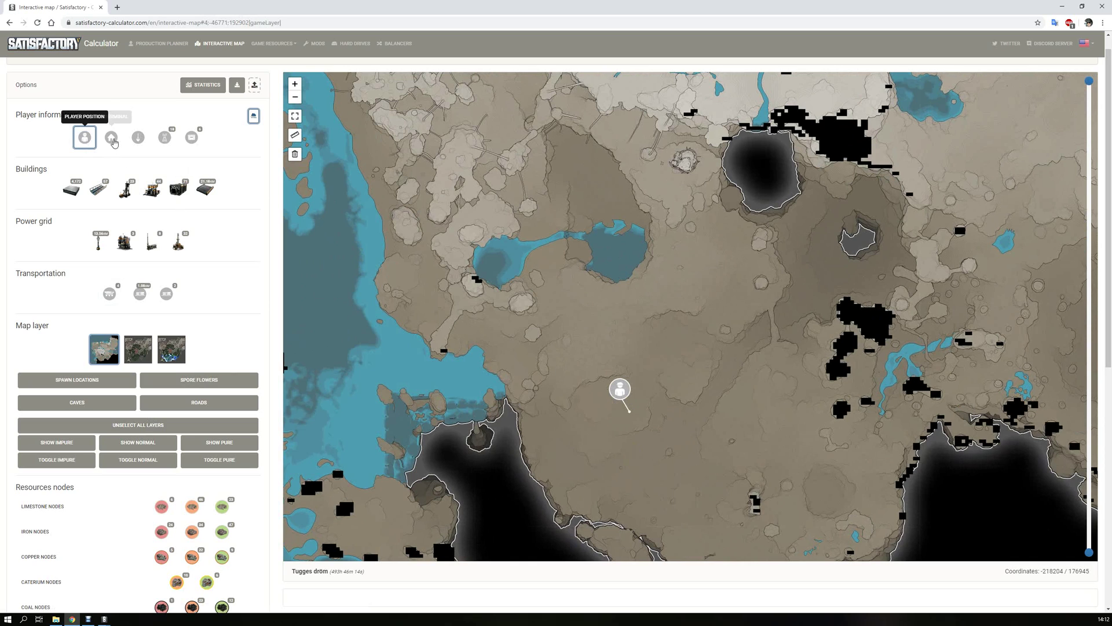
click(112, 139)
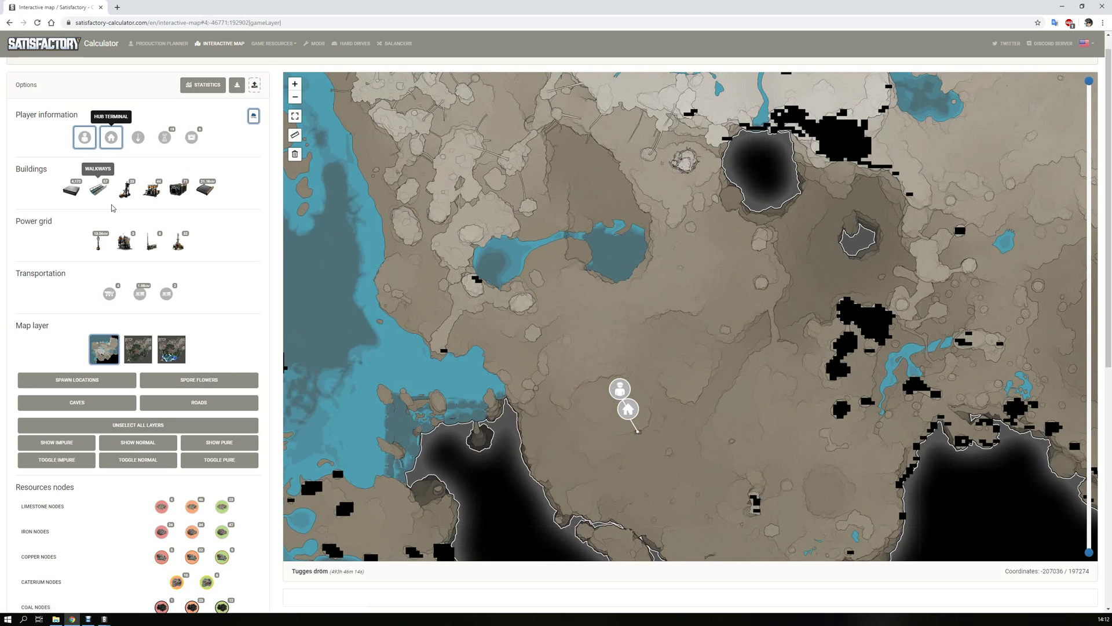
click(70, 192)
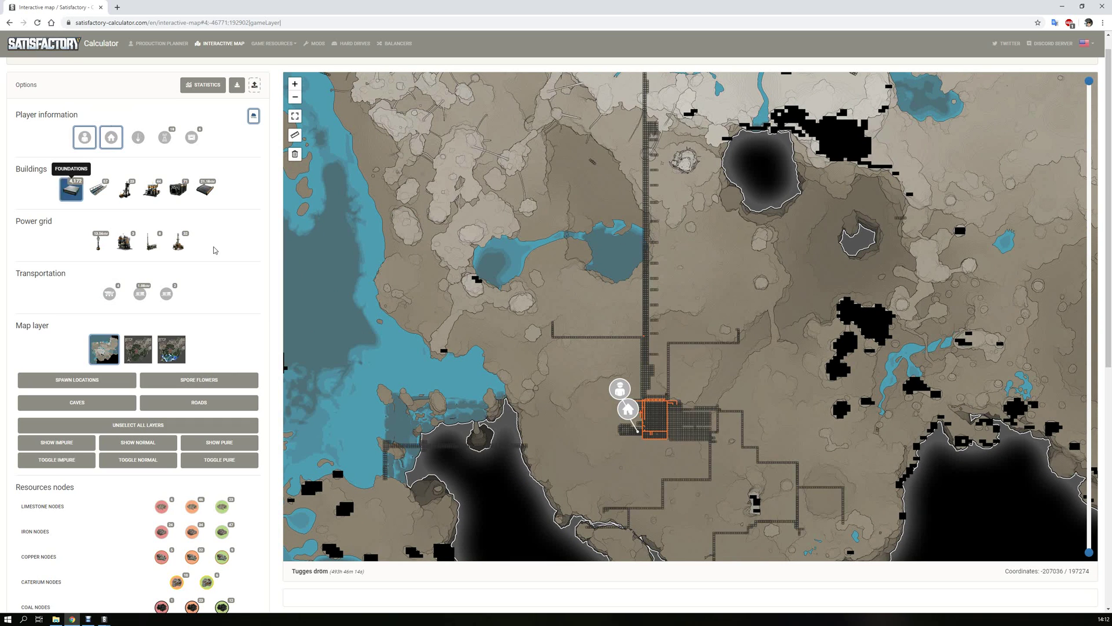
scroll(663, 452, up, 3)
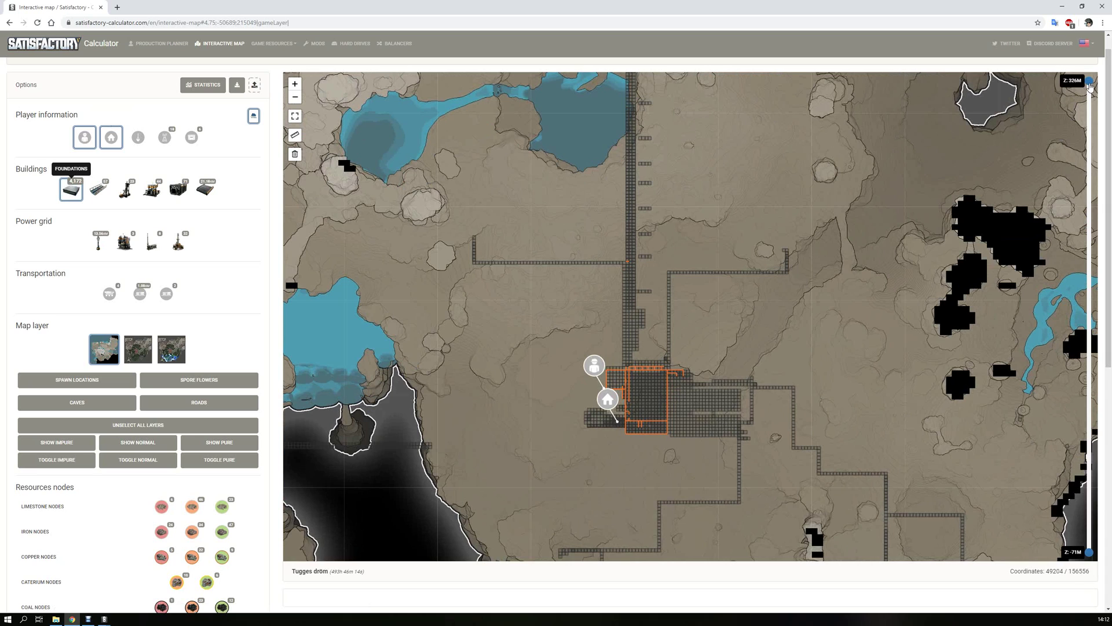
- Lower the Z-slider's top and raise its bottom to hide low structures, then return to the game
drag(1089, 86, 1088, 402)
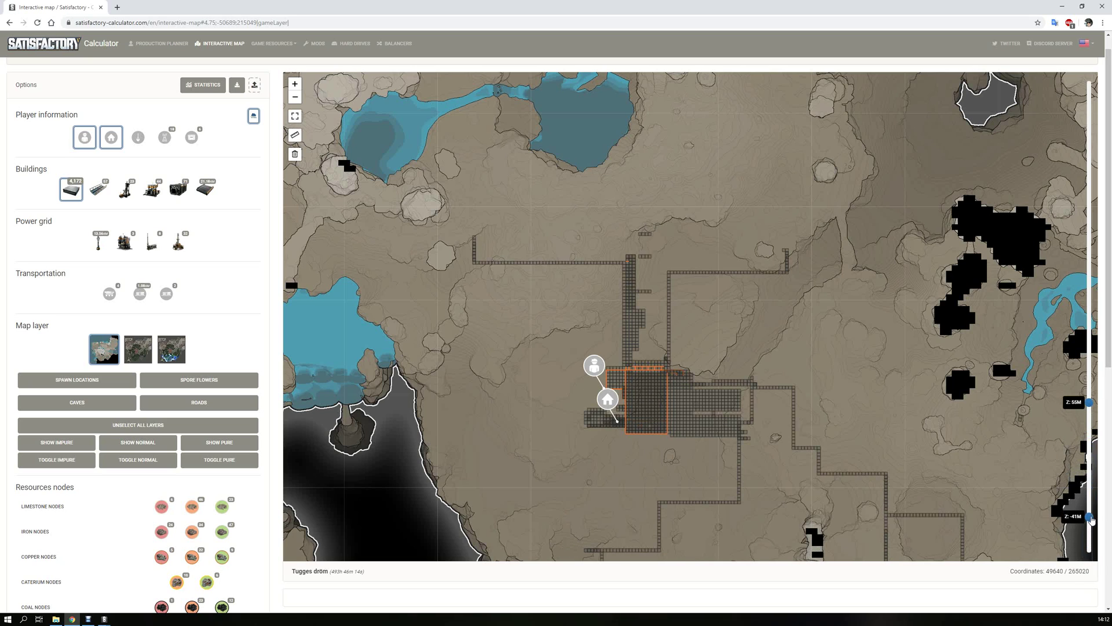
drag(1093, 507, 1091, 486)
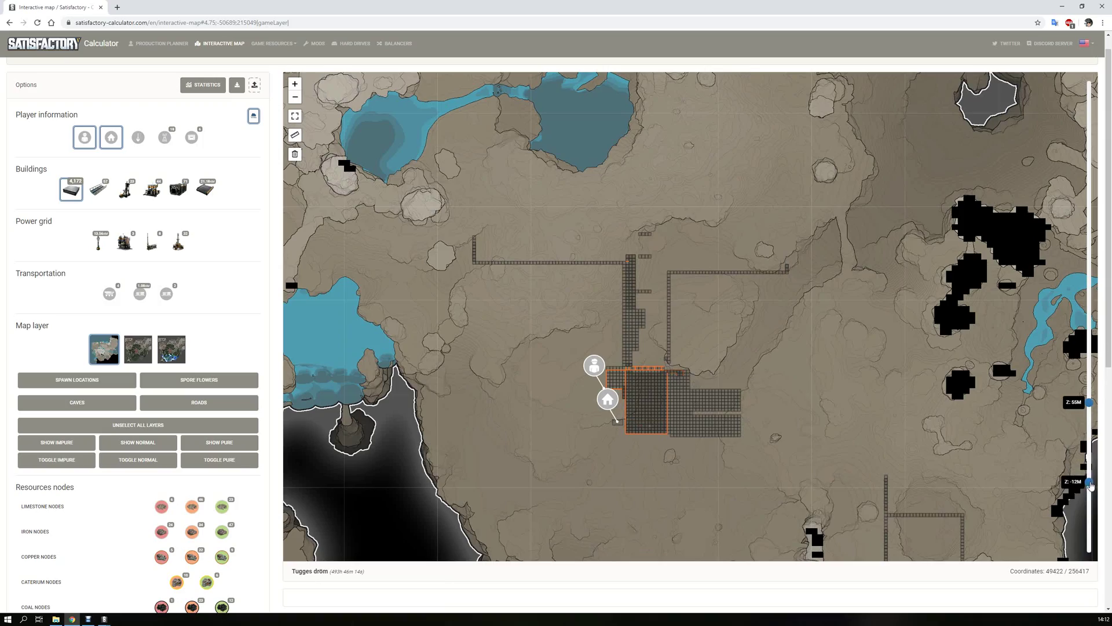
key(alt+Tab)
key(alt+Tab)
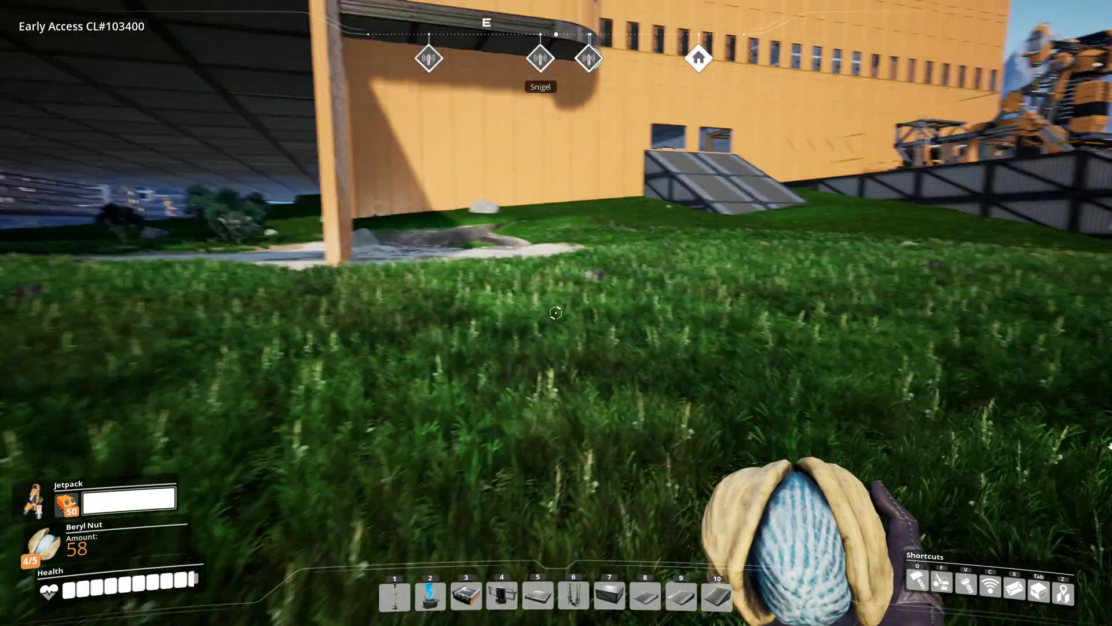
- Walk up the ramp into the orange factory, climb the stairwell and enter the machine hall
key(w)
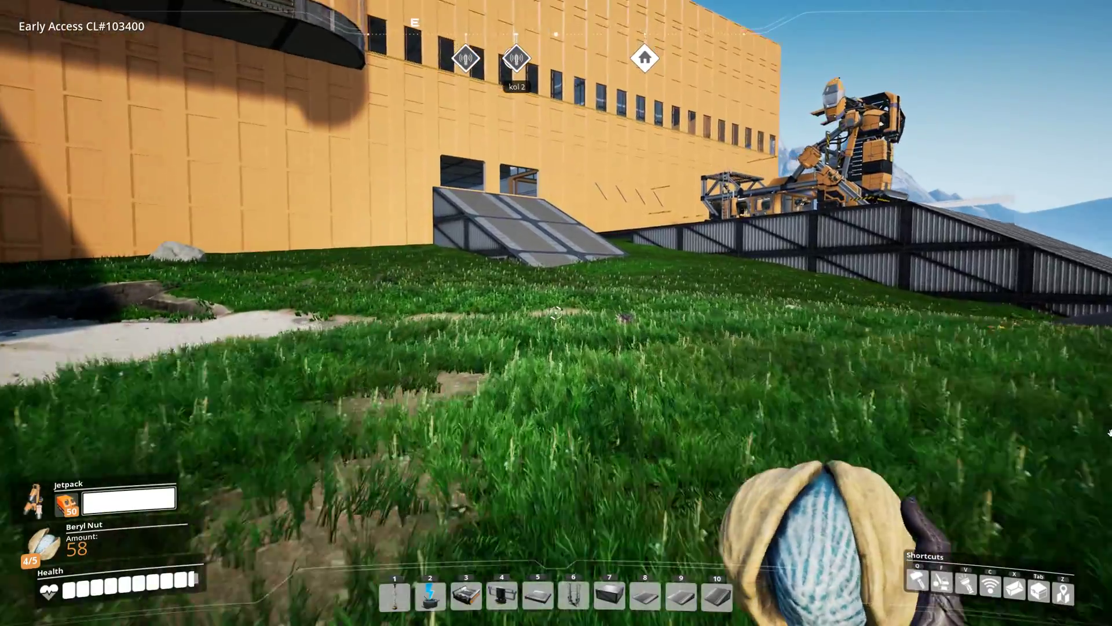
key(w)
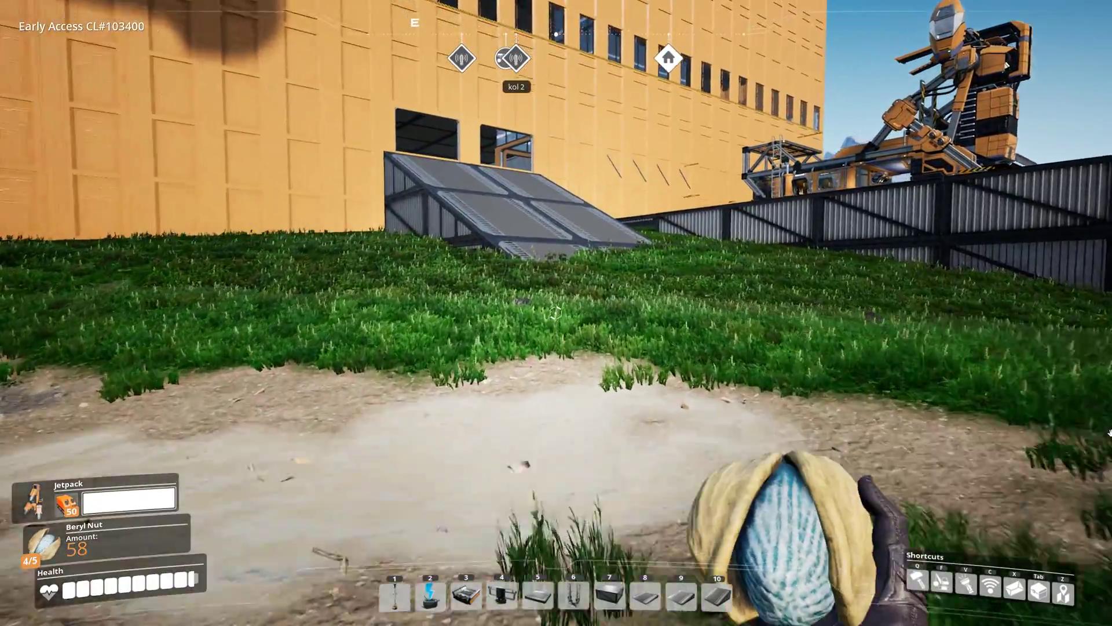
key(w)
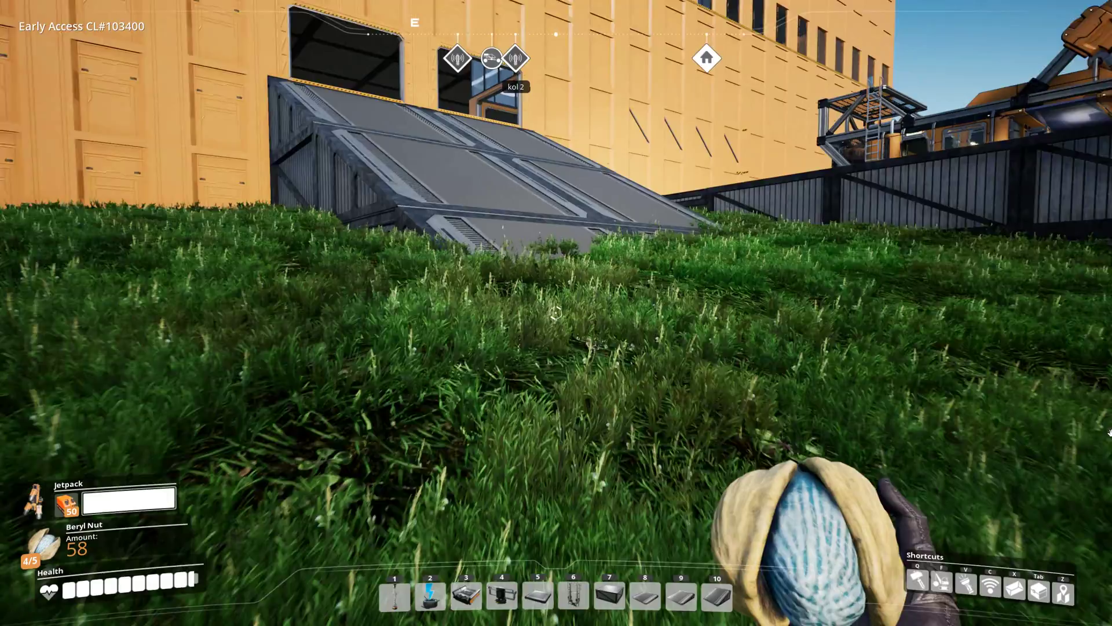
key(w)
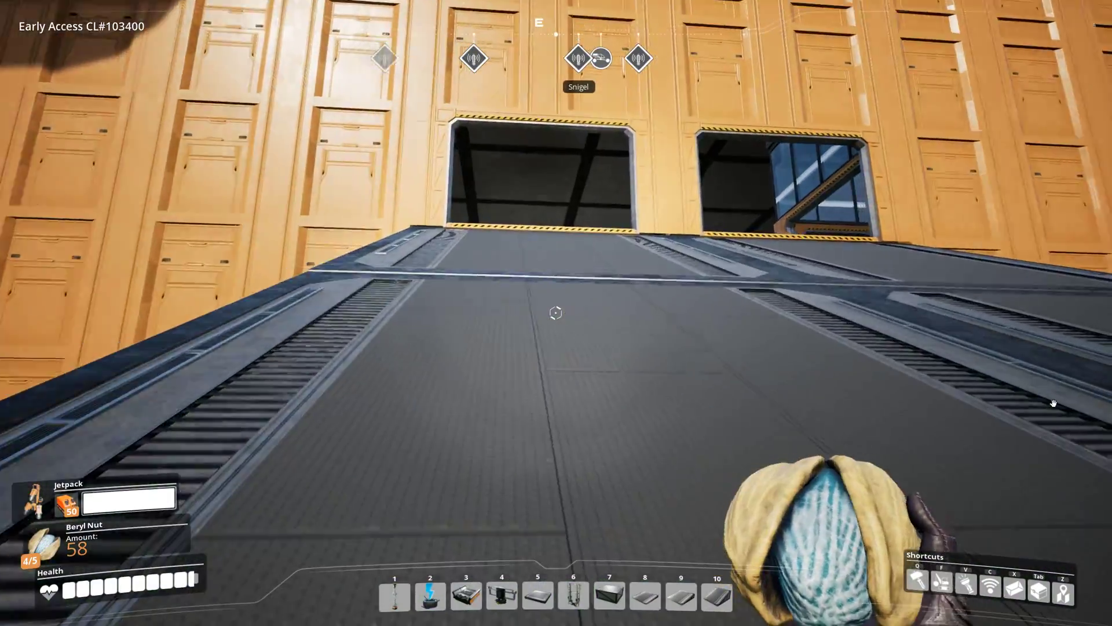
key(w)
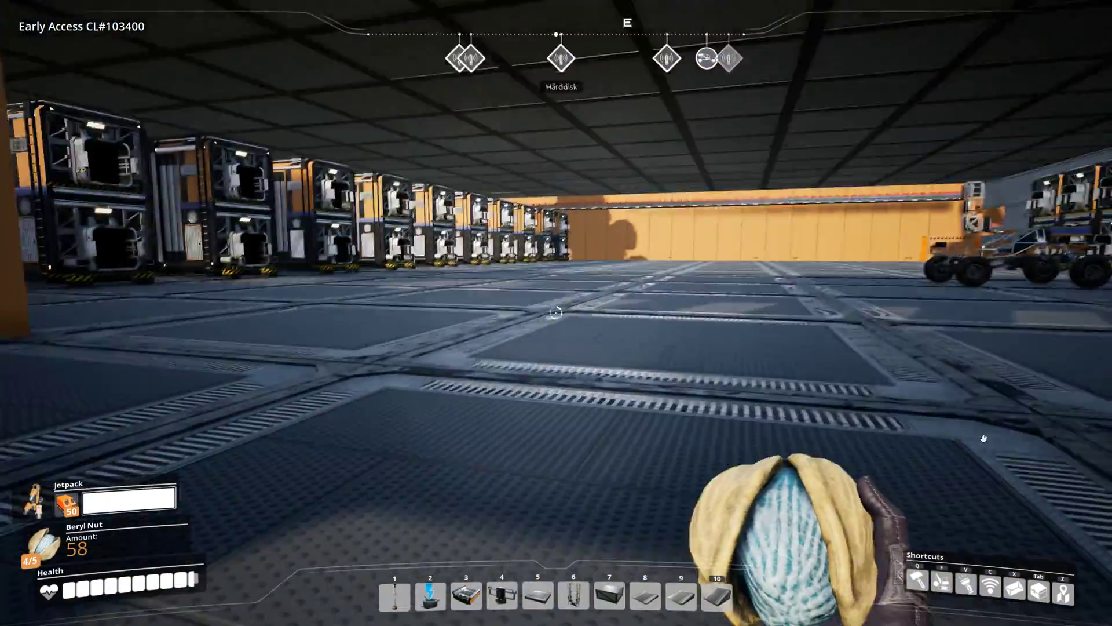
key(w)
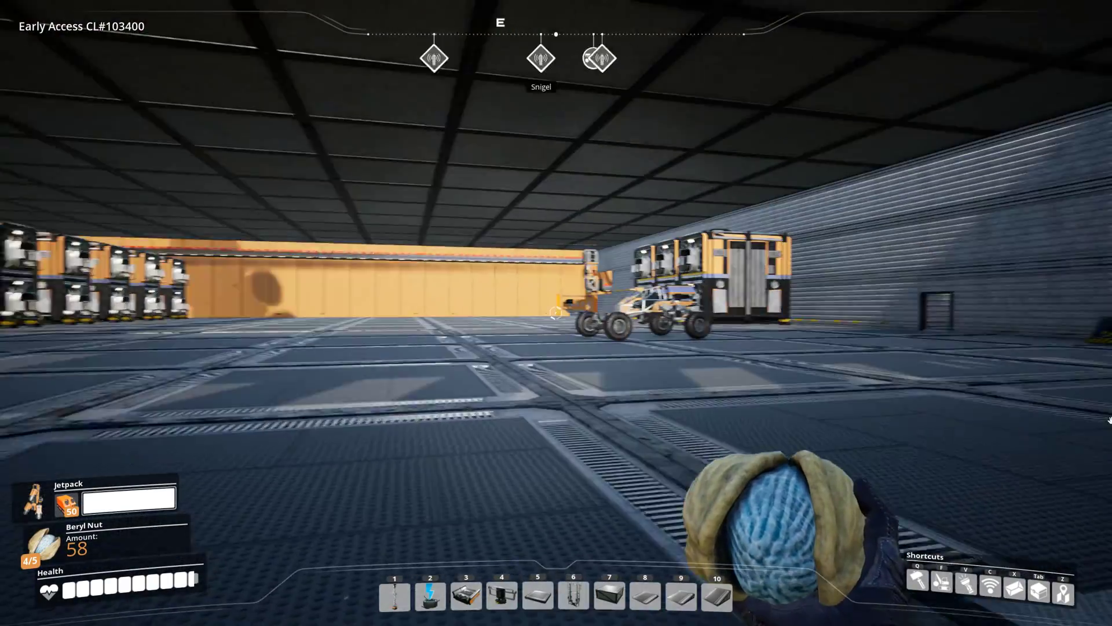
key(w)
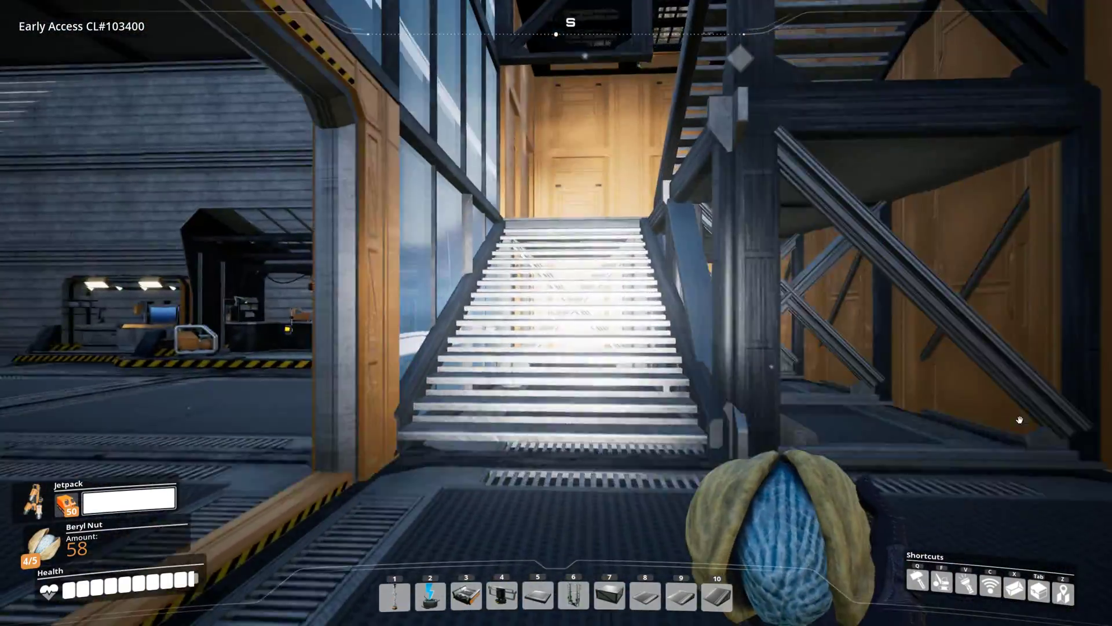
key(w)
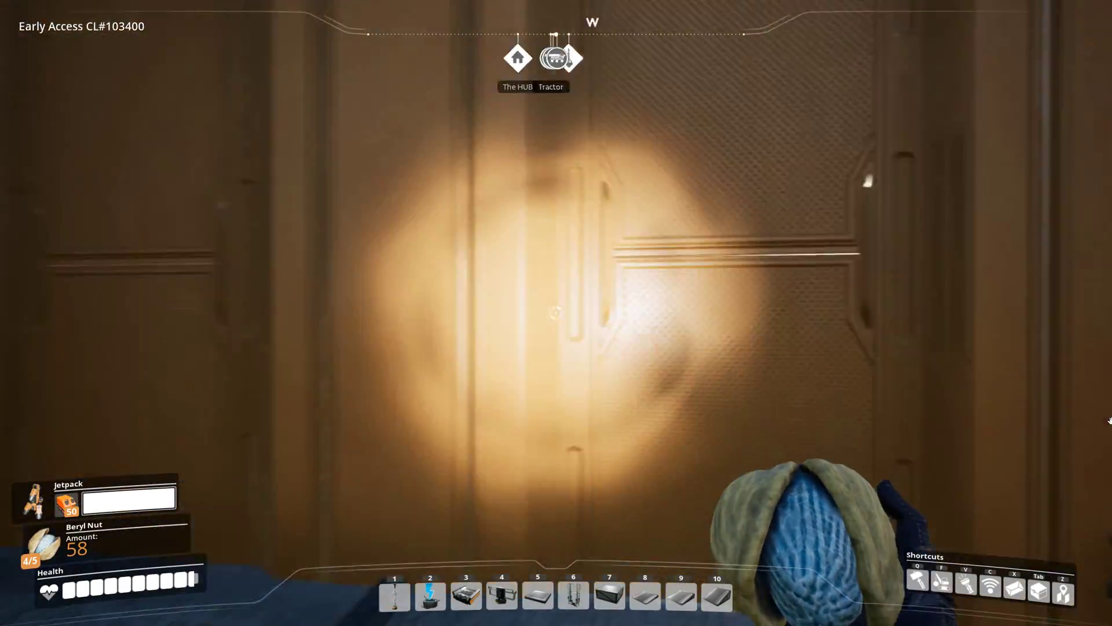
key(w)
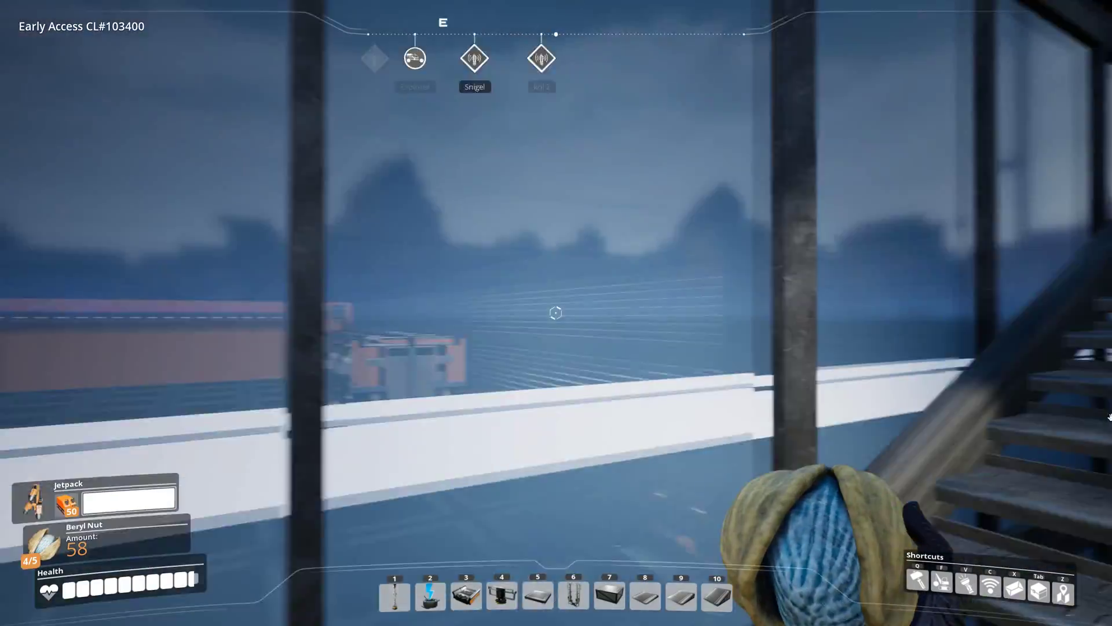
key(w)
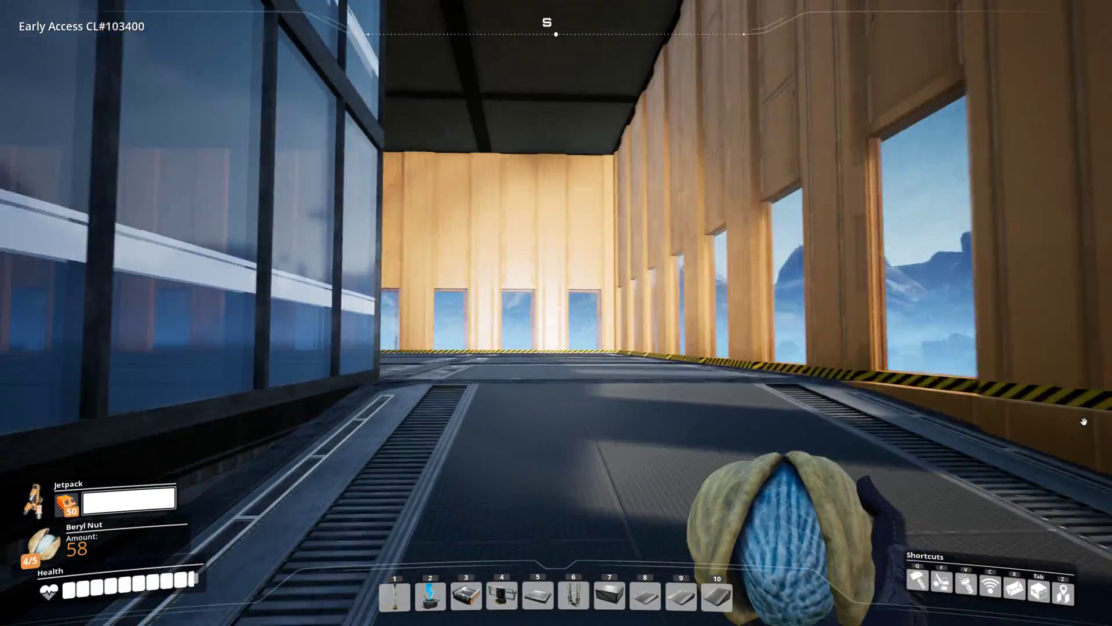
key(w)
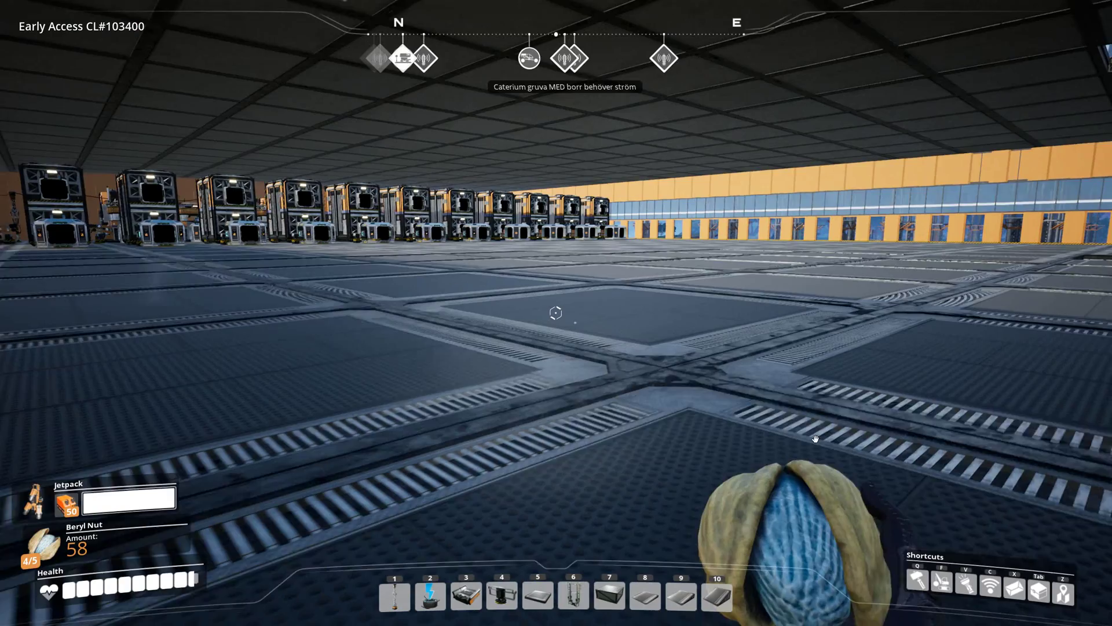
key(w)
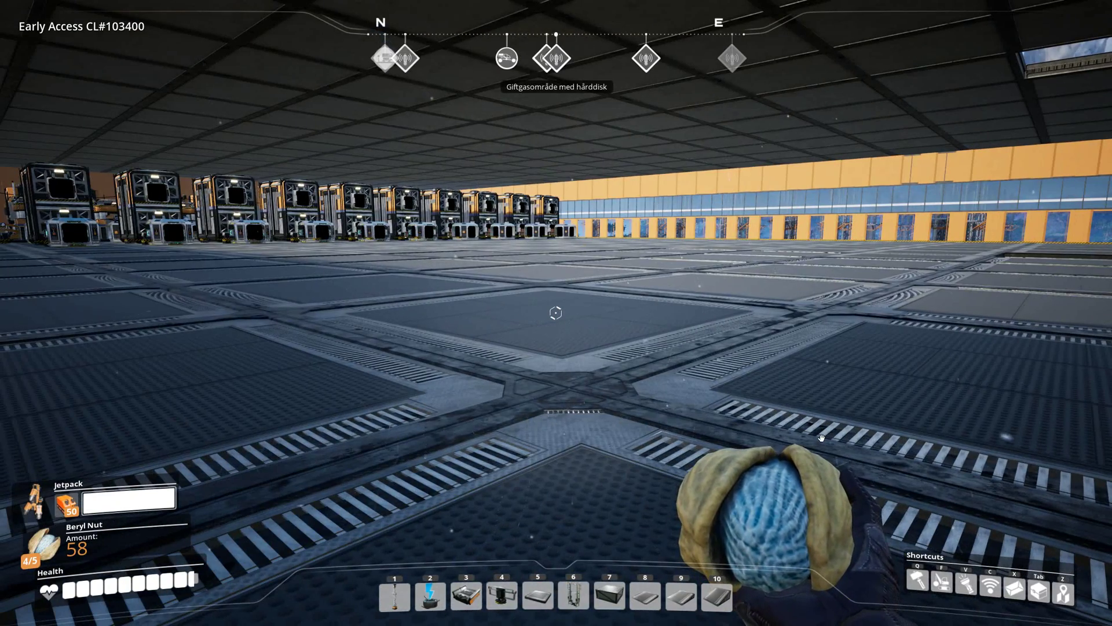
- Create a new save named 'Hallu' from the pause menu and resume play
key(Escape)
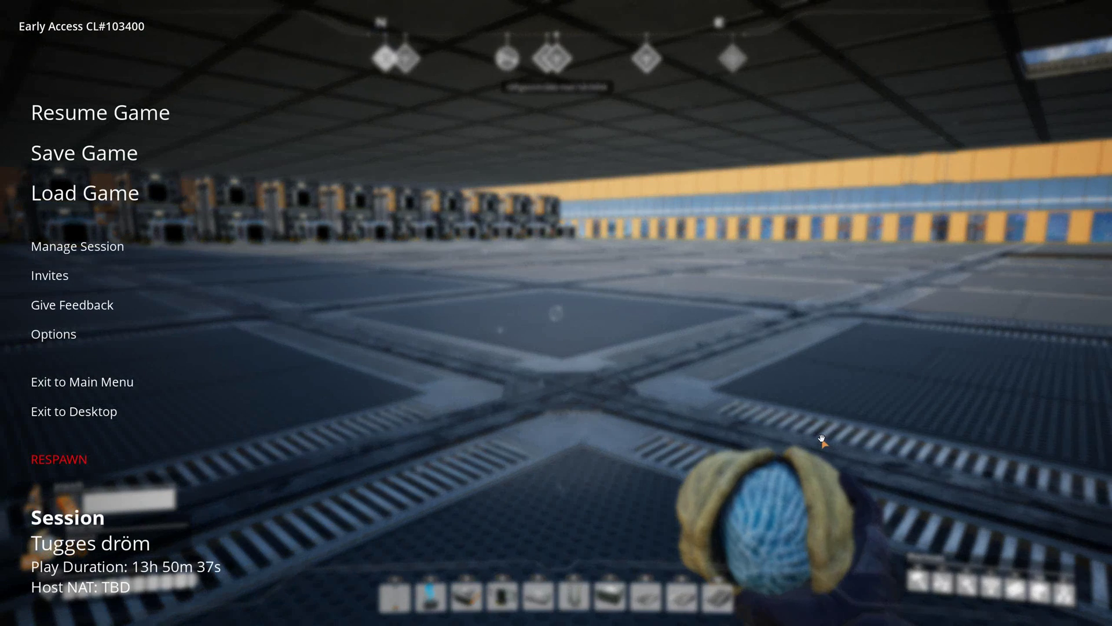
click(102, 146)
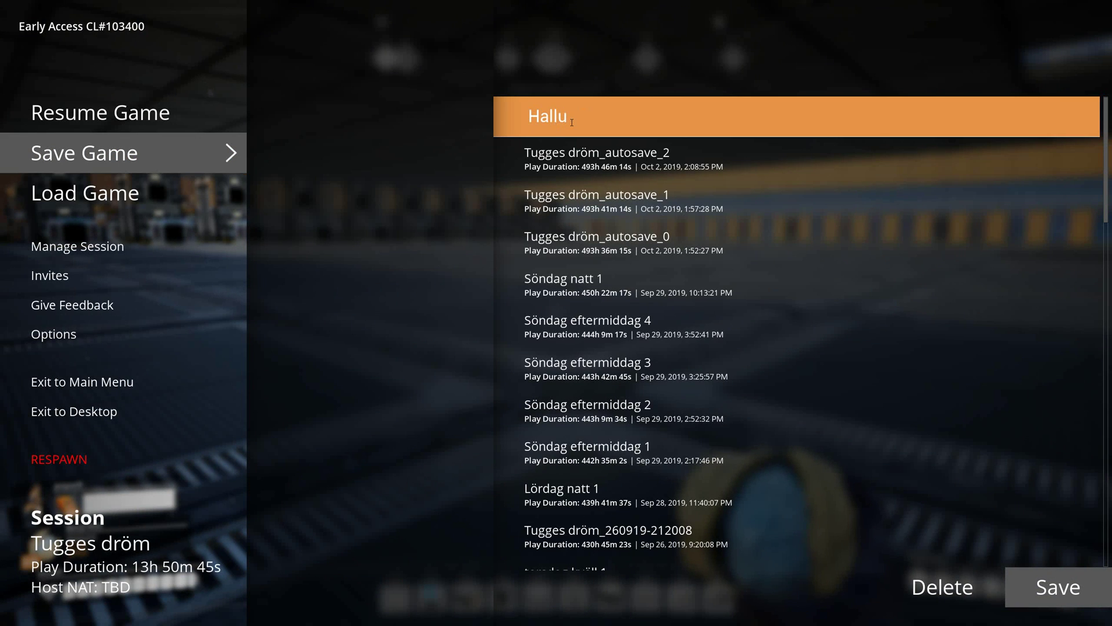
key(Return)
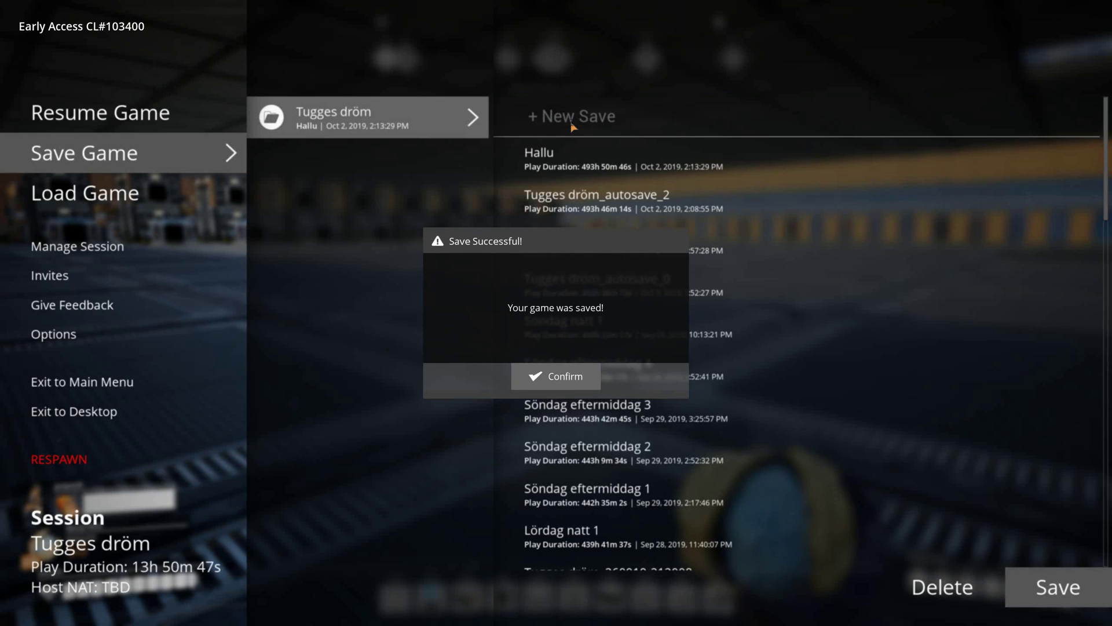
key(Return)
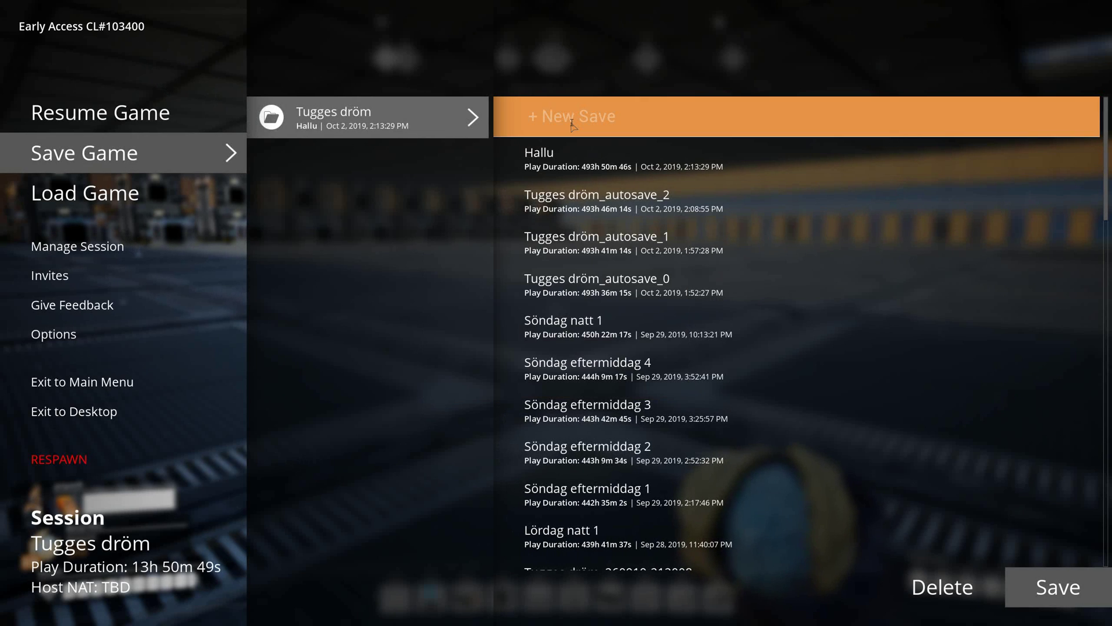
key(Escape)
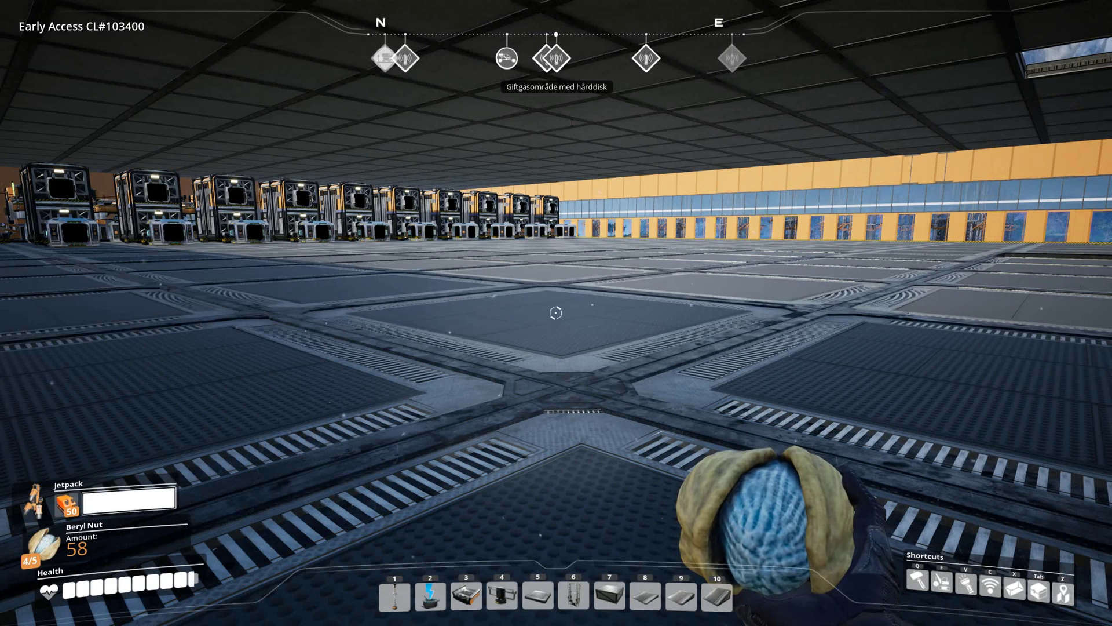
- Drag Hallu.sav from the SaveGames folder onto the interactive map in Chrome
key(alt+Tab)
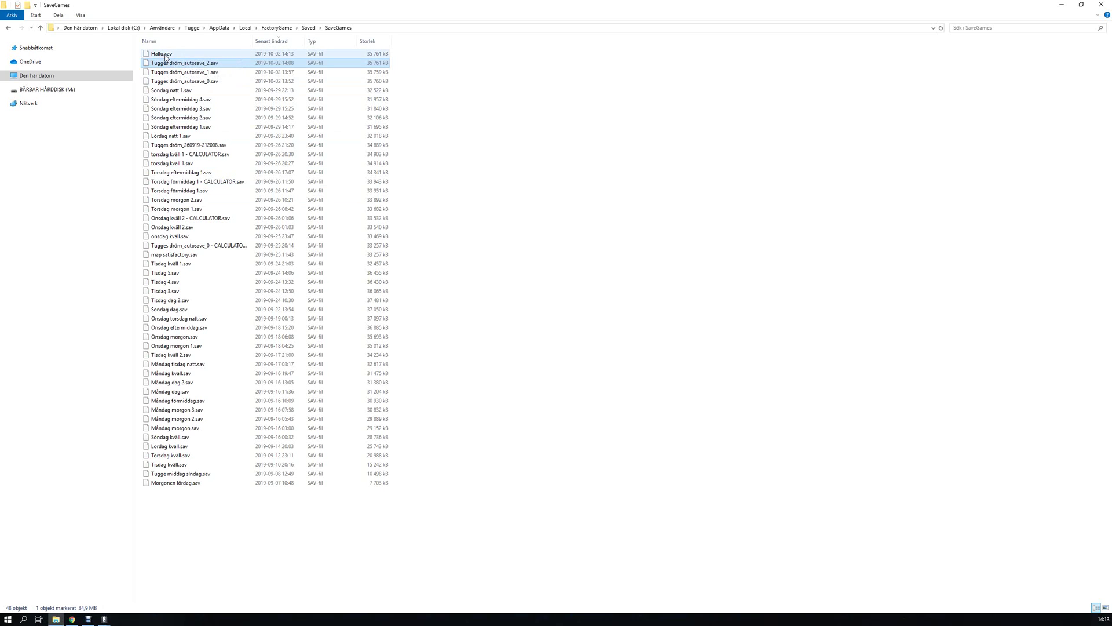
drag(165, 55, 259, 92)
key(alt+Tab)
key(alt+Tab)
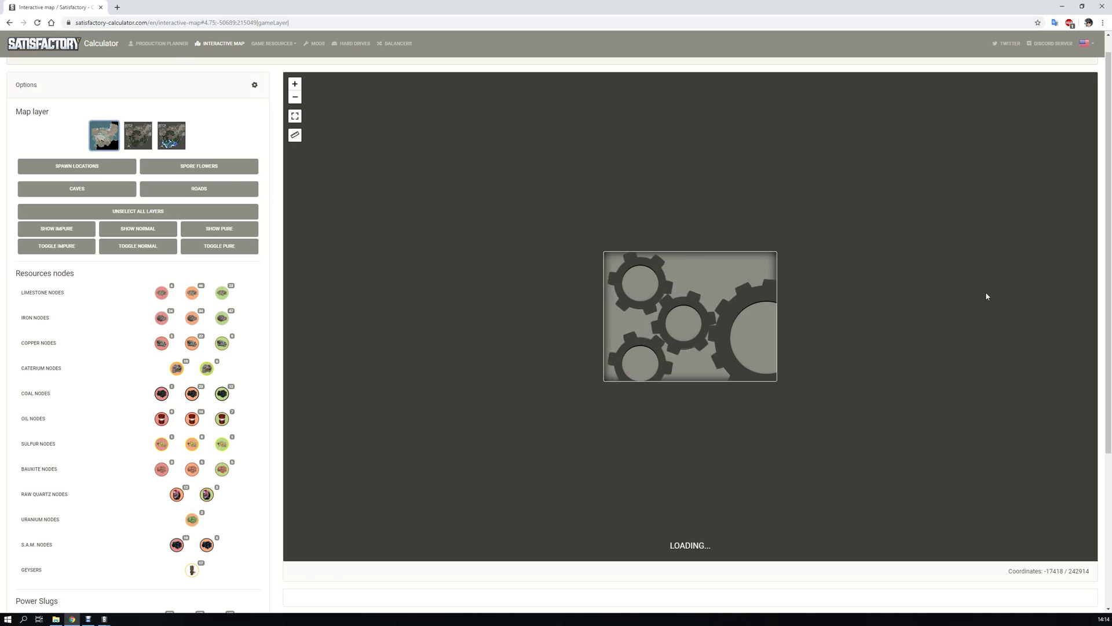
- Zoom in on the HUB factory area and reset the height floor to show all foundations and machines
scroll(681, 354, up, 2)
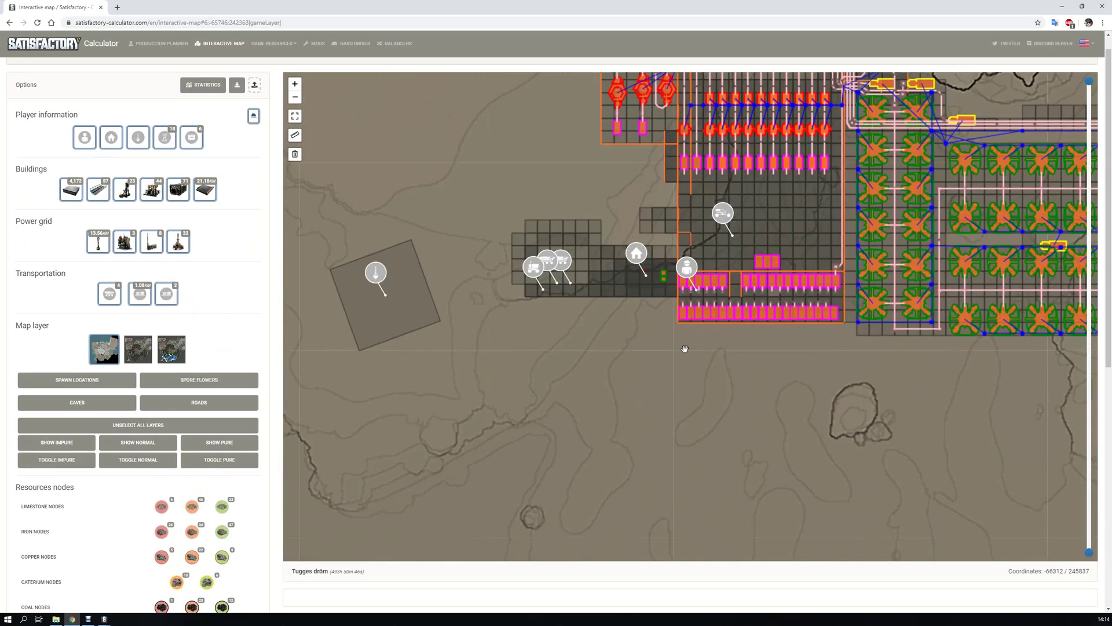
scroll(683, 354, up, 2)
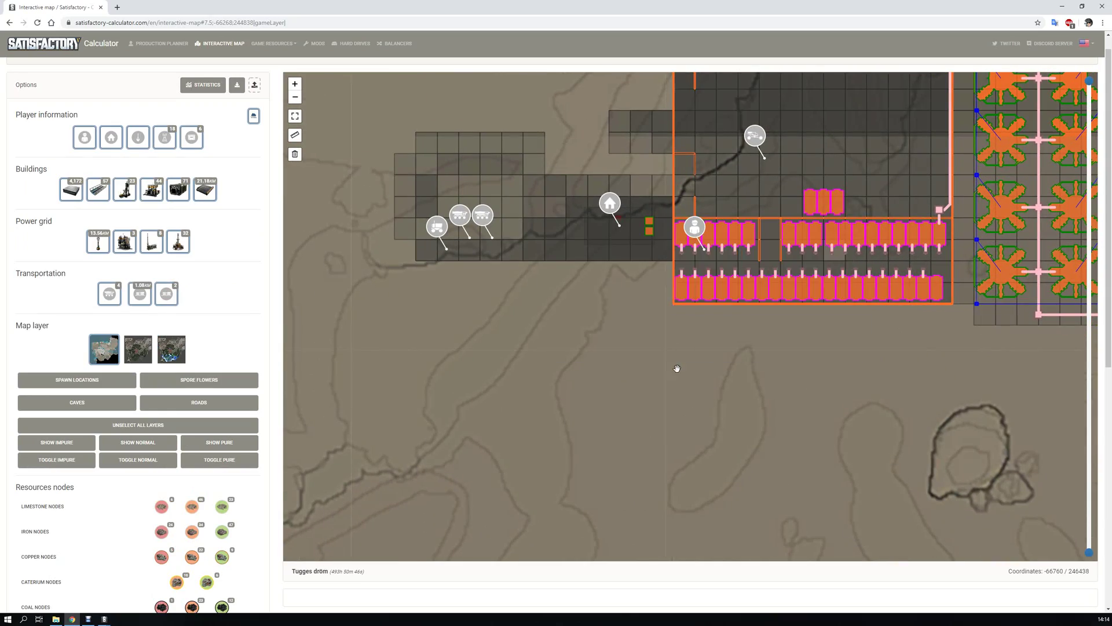
key(alt+Tab)
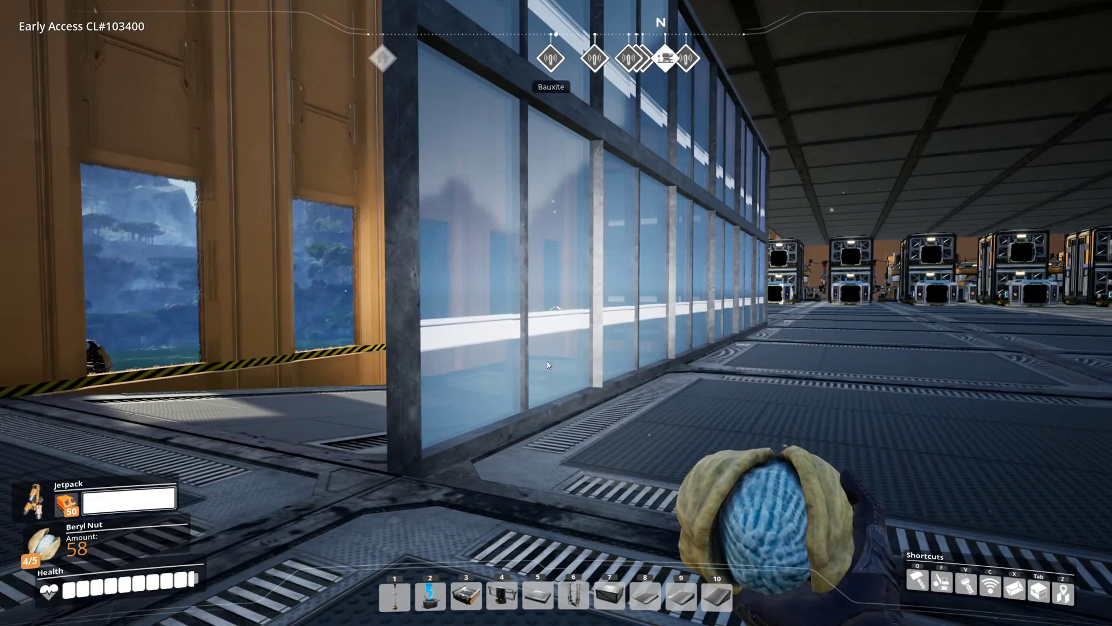
key(alt+Tab)
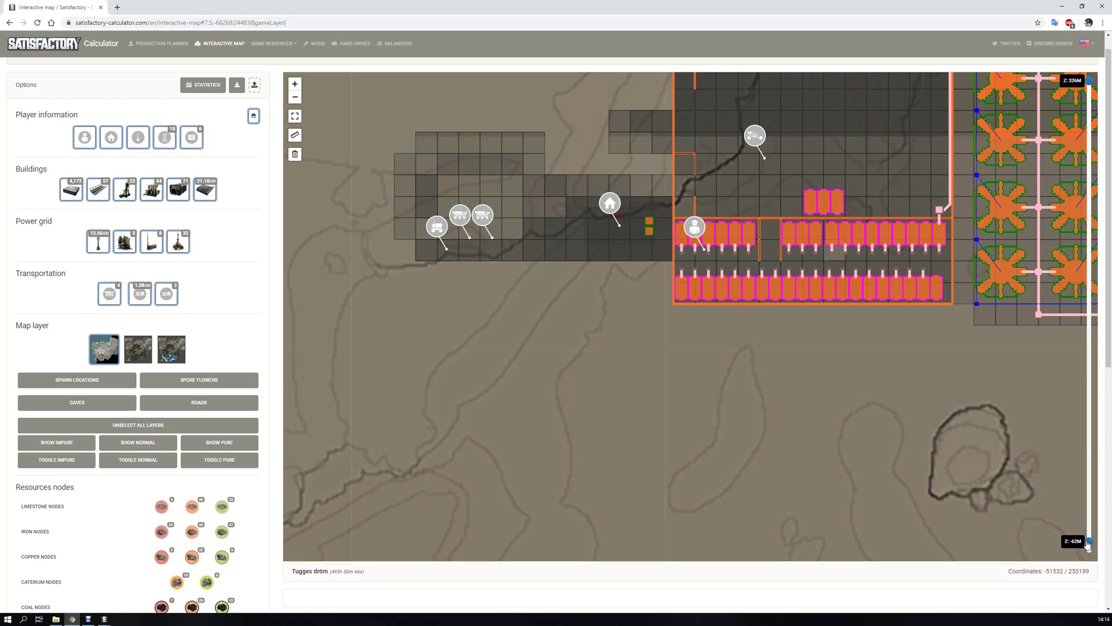
drag(1090, 528, 1103, 441)
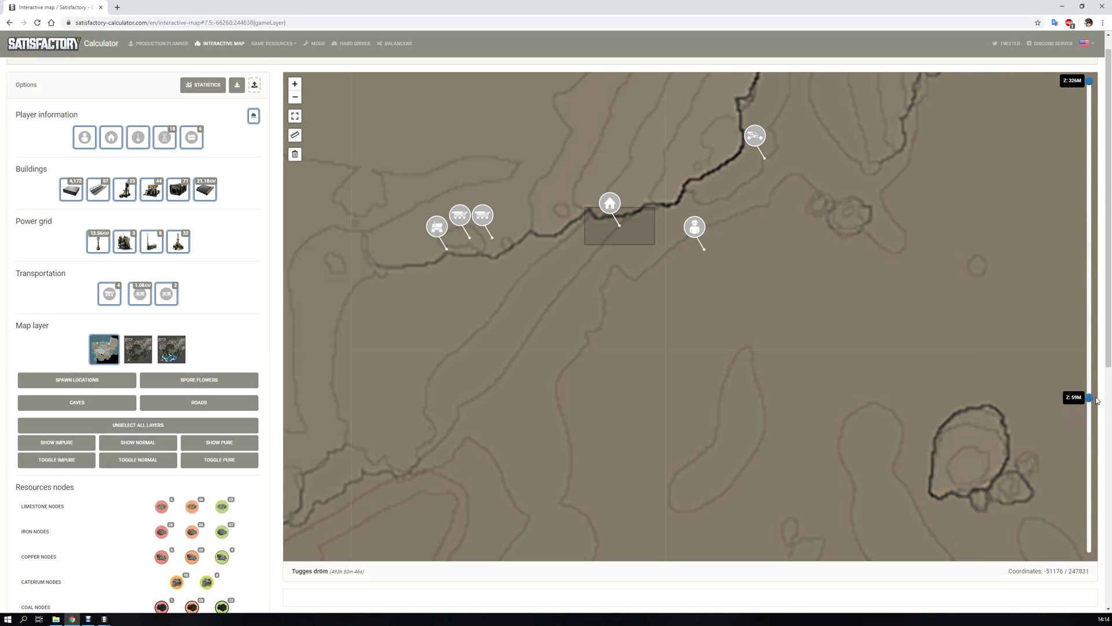
drag(1078, 460, 1064, 530)
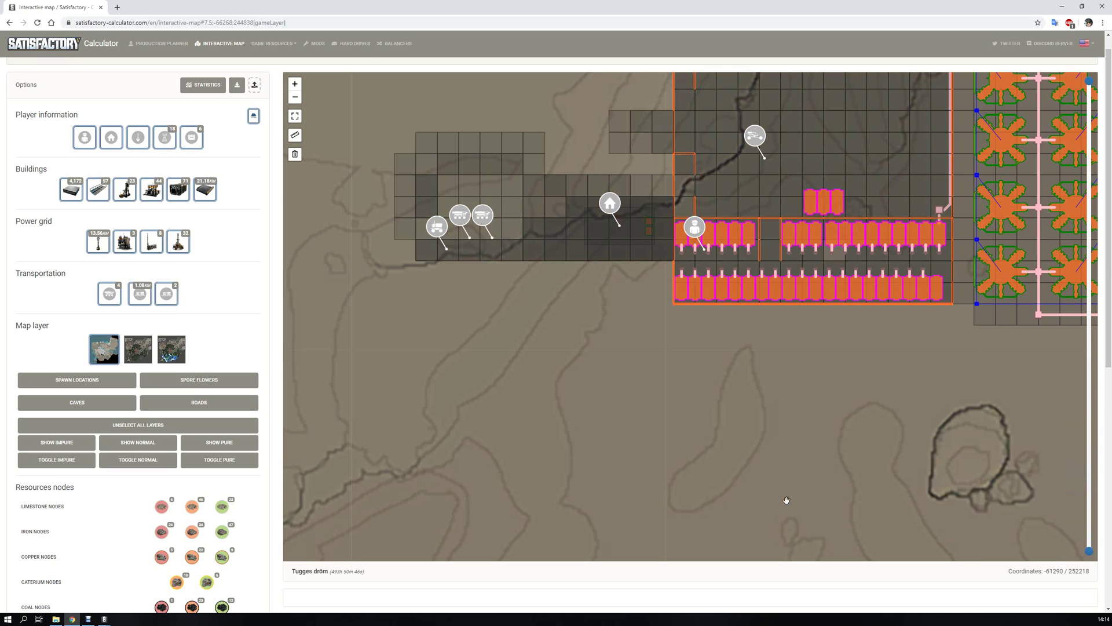
drag(628, 429, 650, 496)
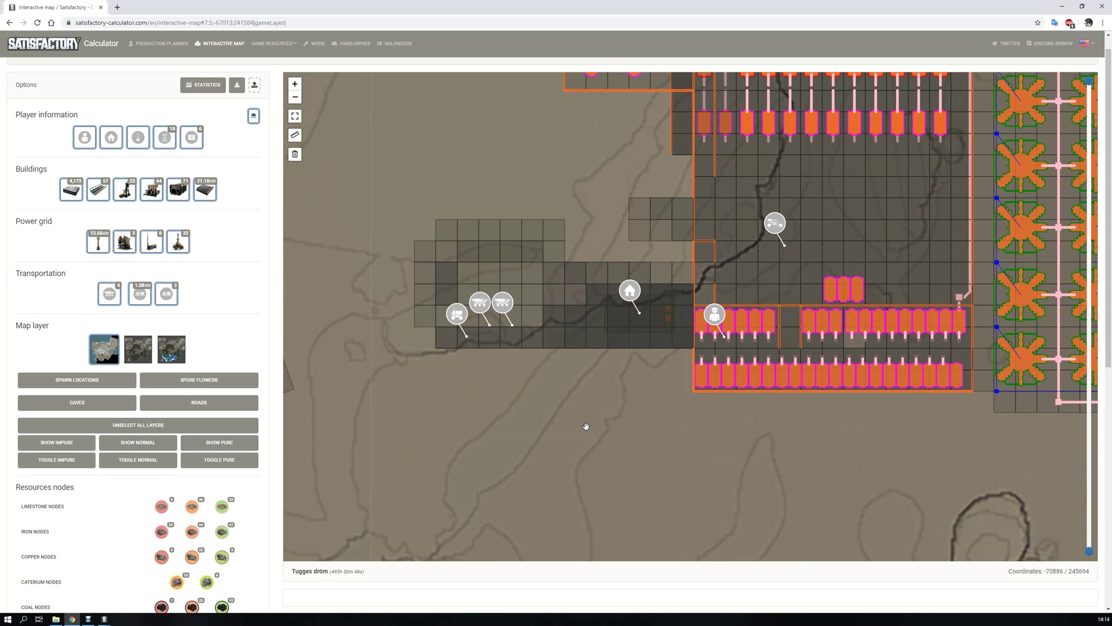
- In the game, pick the Industrial Storage Container from the Build menu's Organization category
key(alt+Tab)
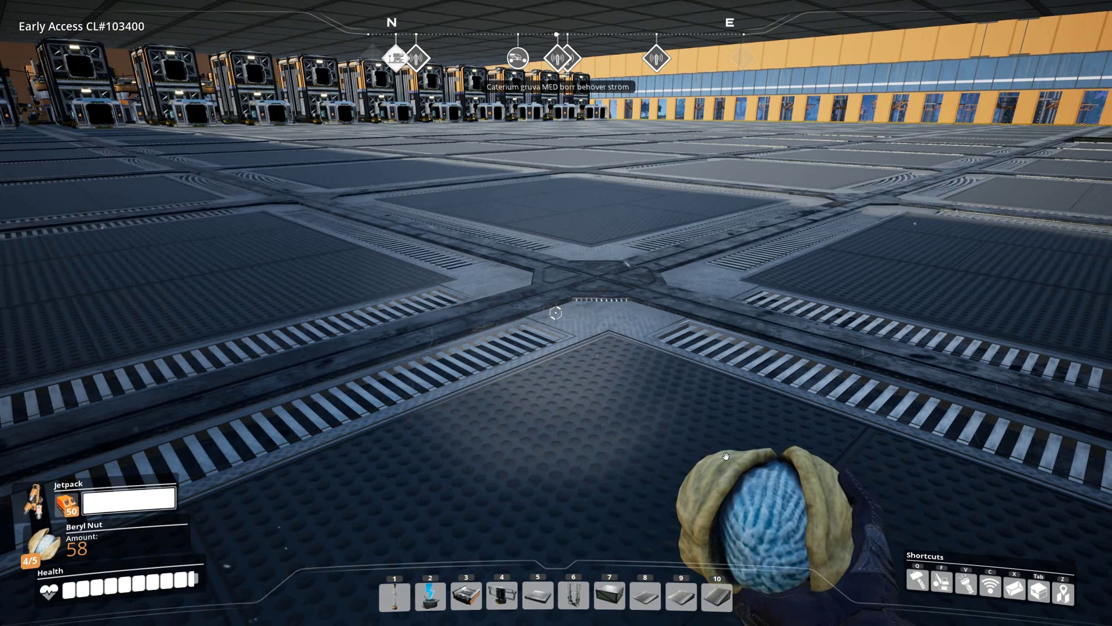
key(q)
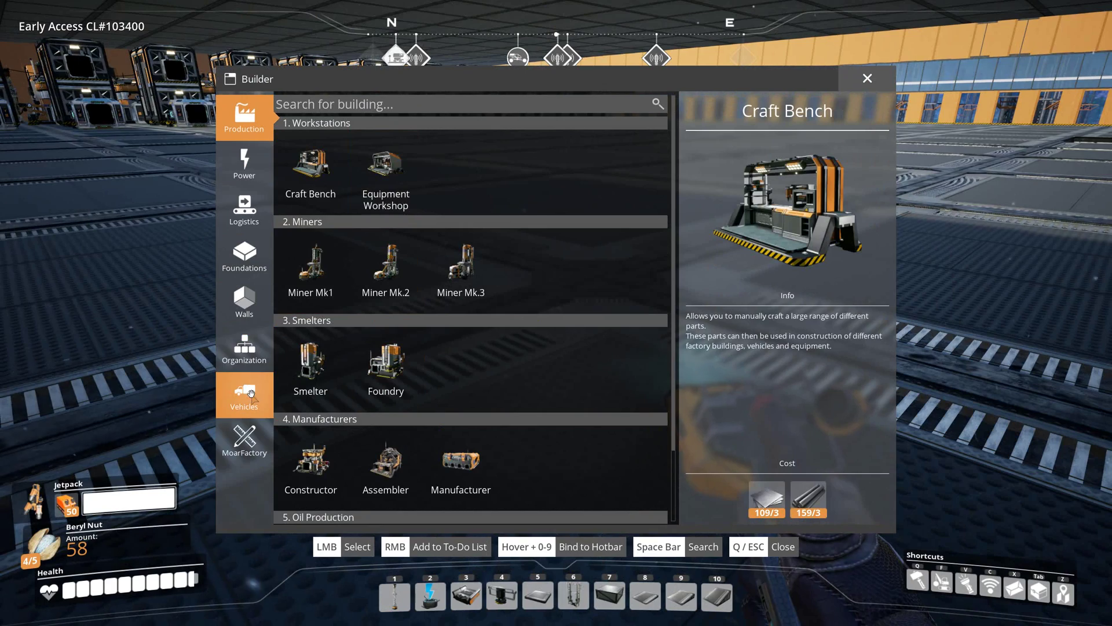
click(250, 354)
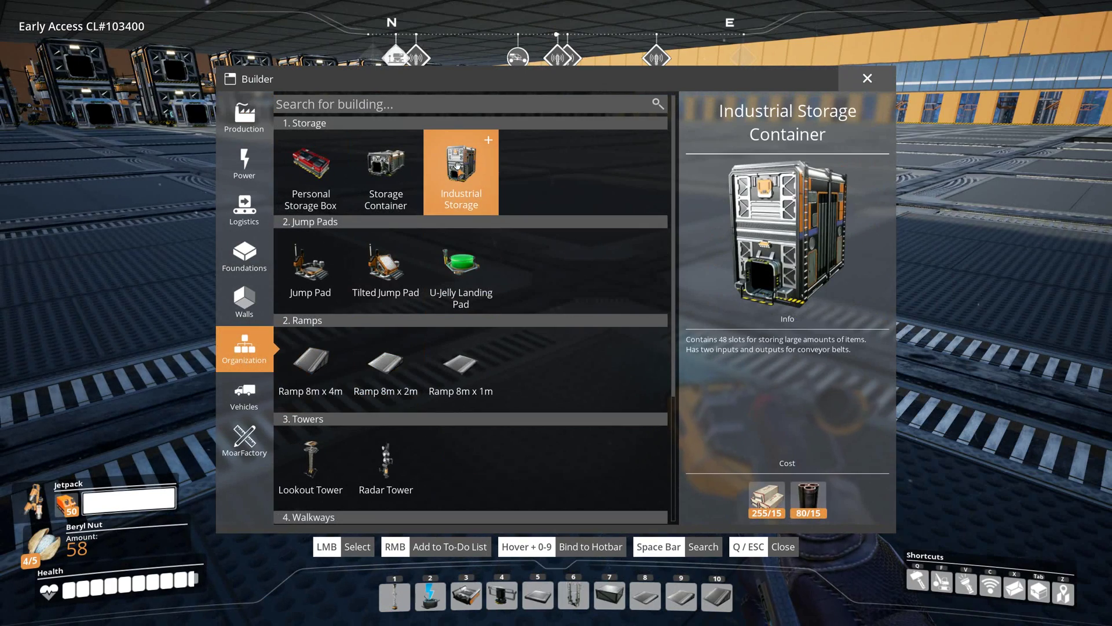
click(461, 164)
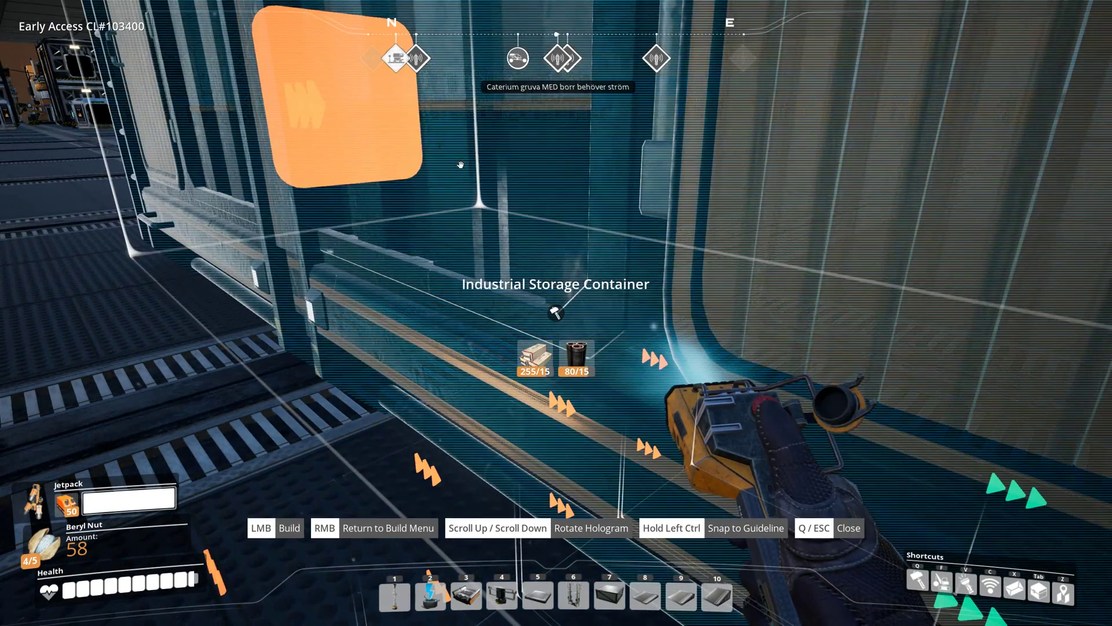
key(alt+Tab)
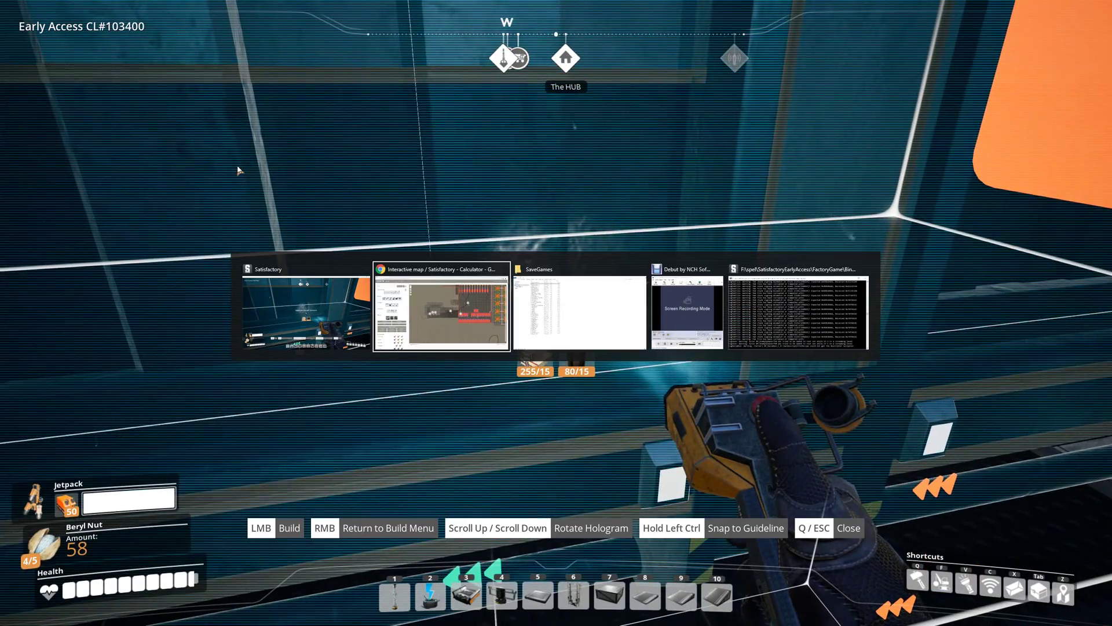
key(Tab)
key(alt+Tab)
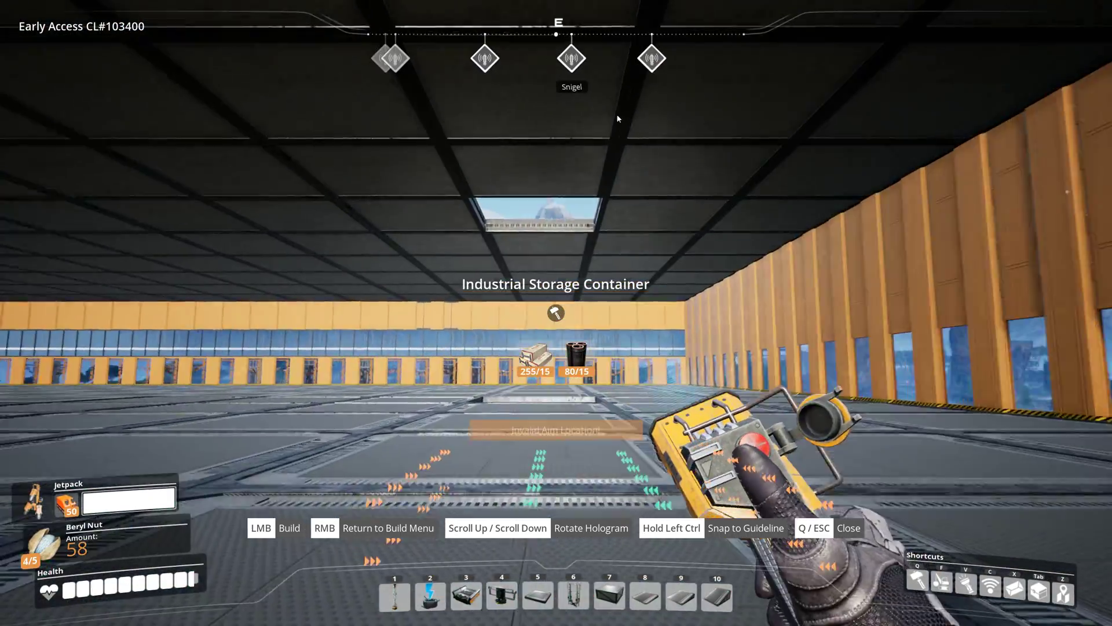
- Jetpack up through the skylight and place the Industrial Storage Container on the roof
key(w)
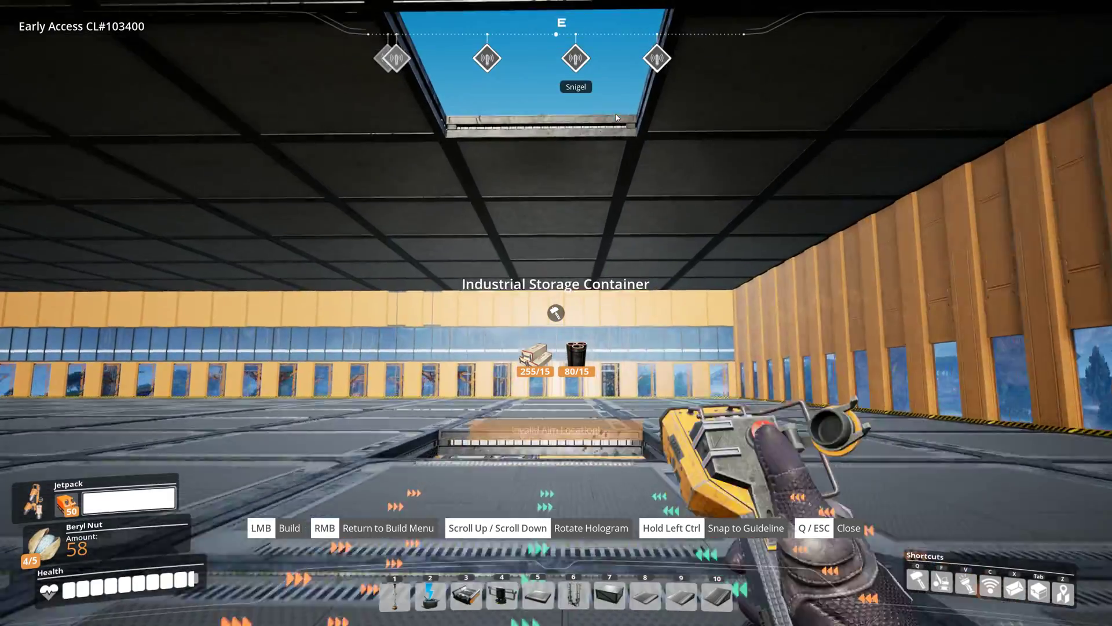
key(space)
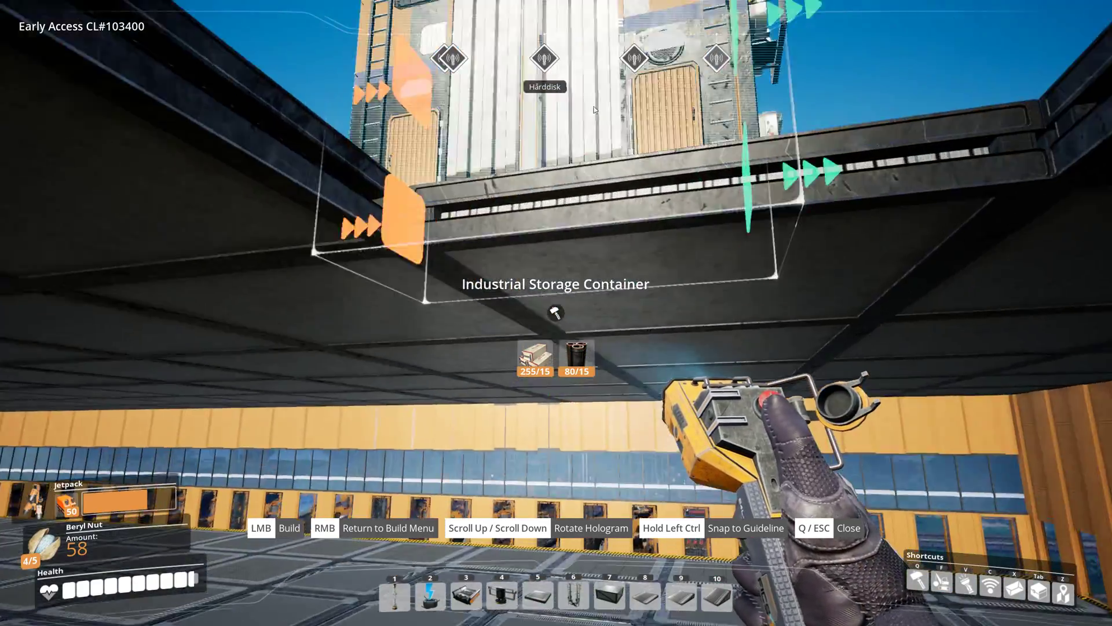
key(w)
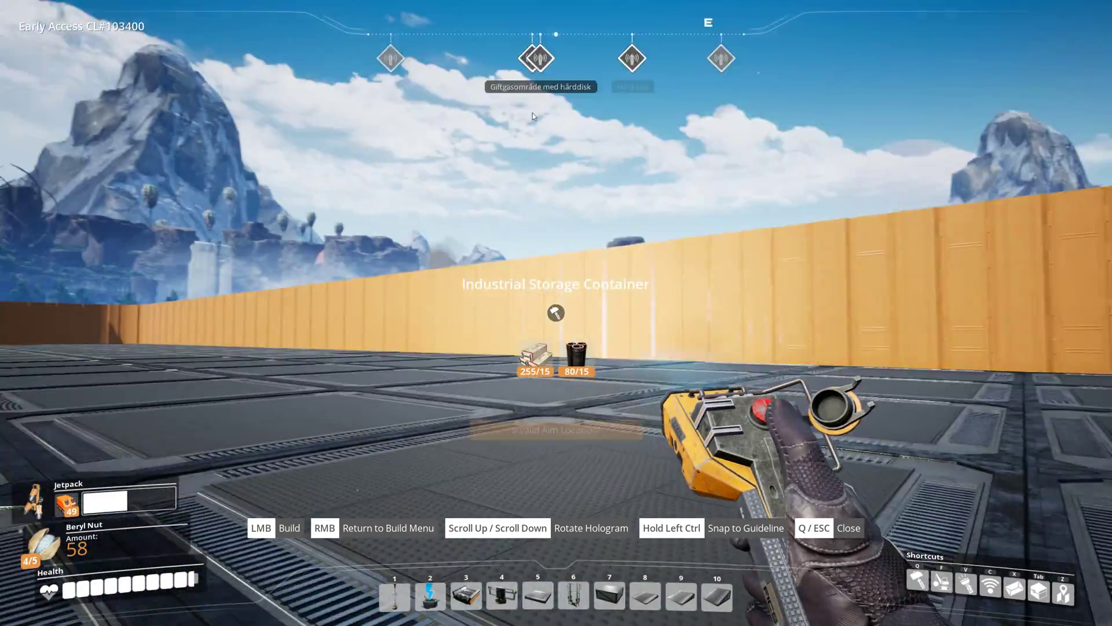
mouse_move(476, 128)
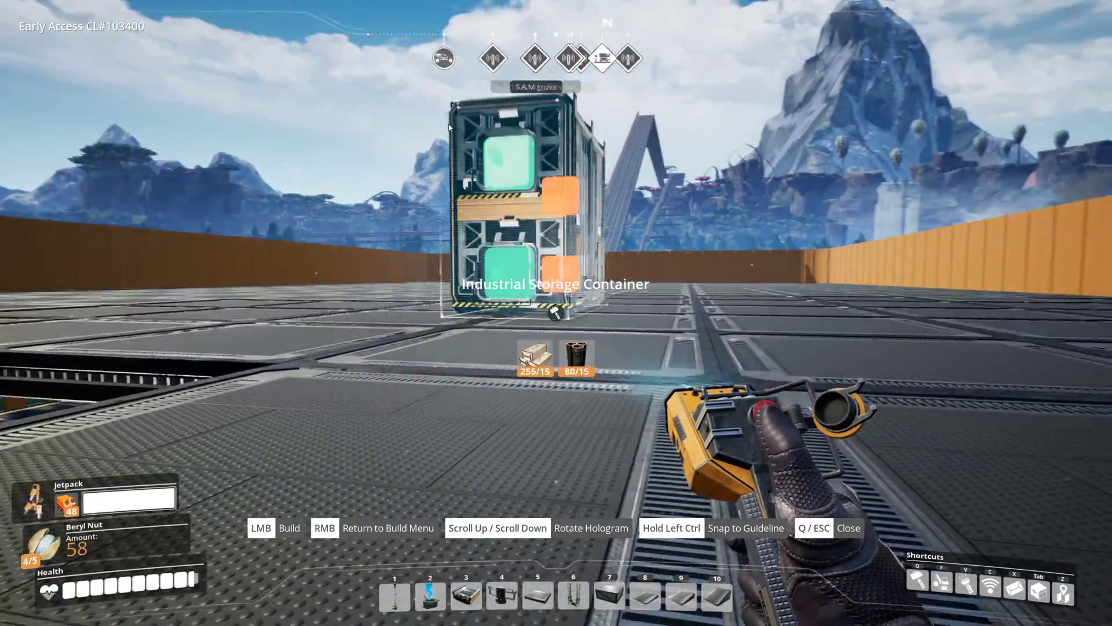
click(448, 126)
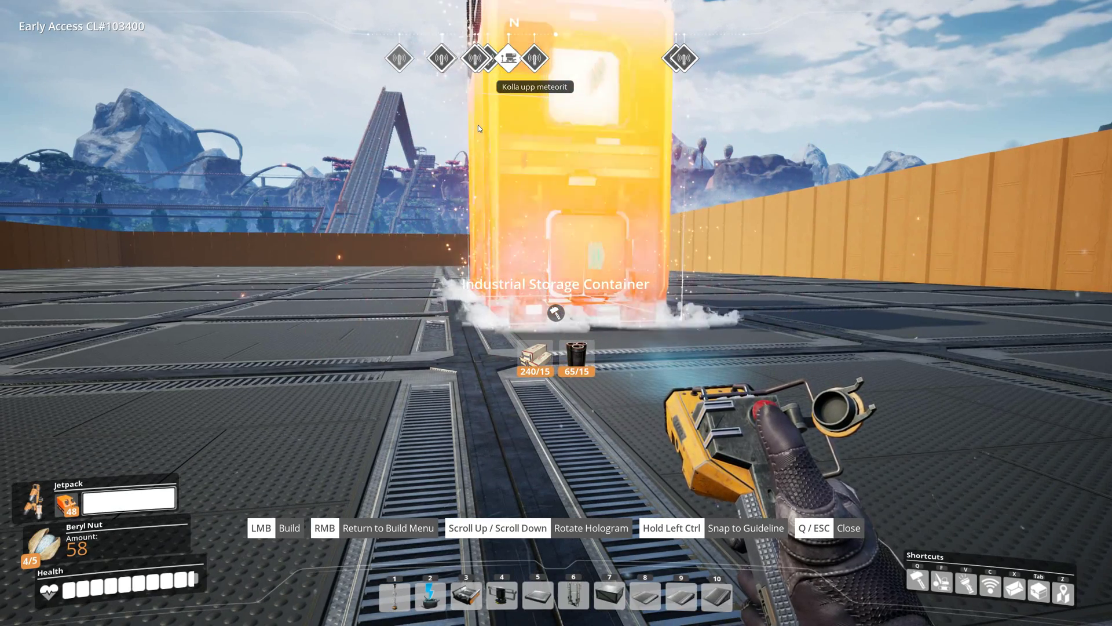
- Put away the build gun and create a new save named 'Hallu 2' from the pause menu
key(q)
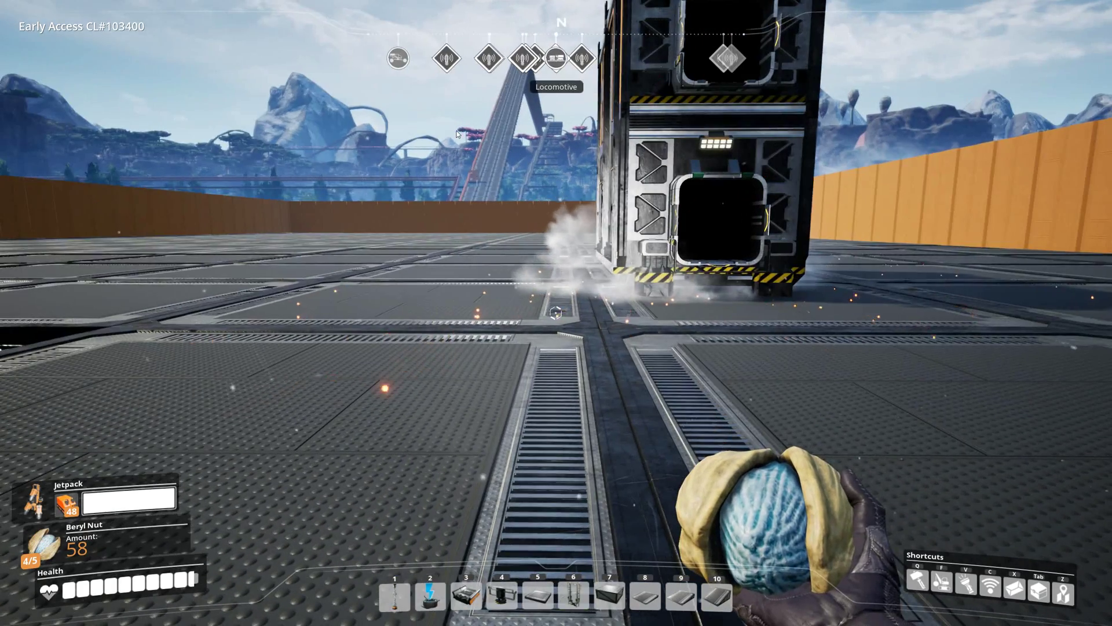
key(Escape)
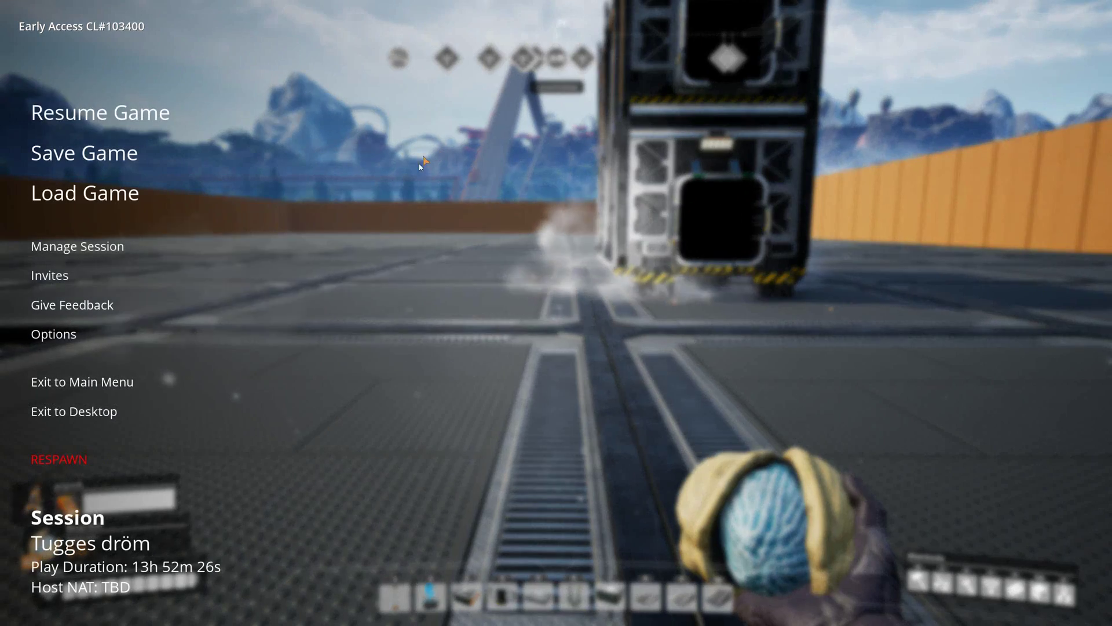
click(95, 152)
click(554, 204)
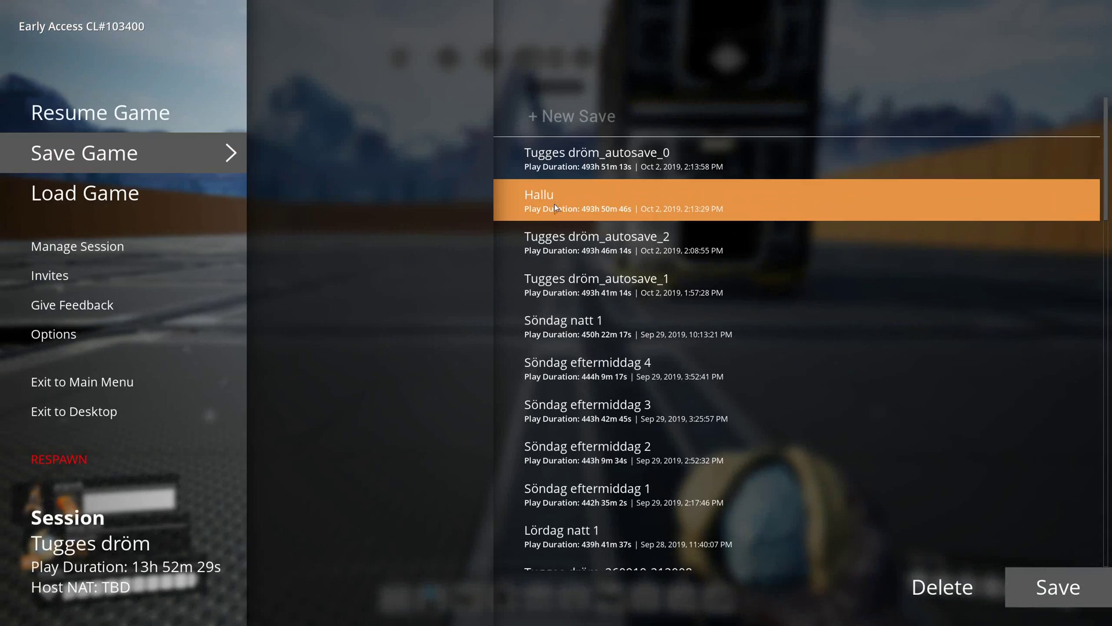
click(565, 133)
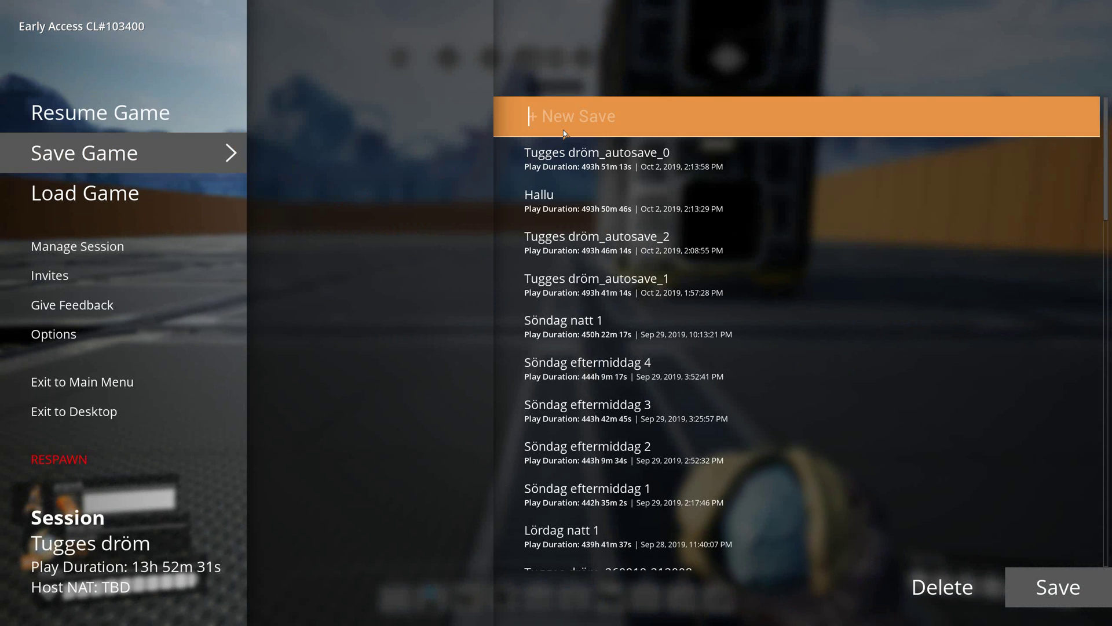
text(Hallu)
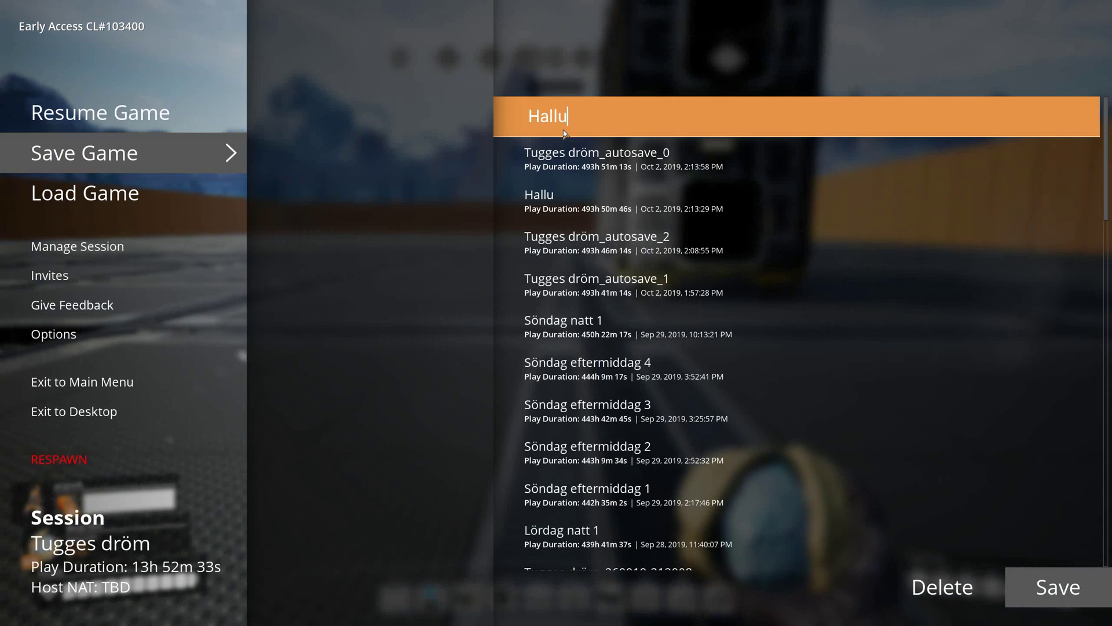
text( 2)
key(Return)
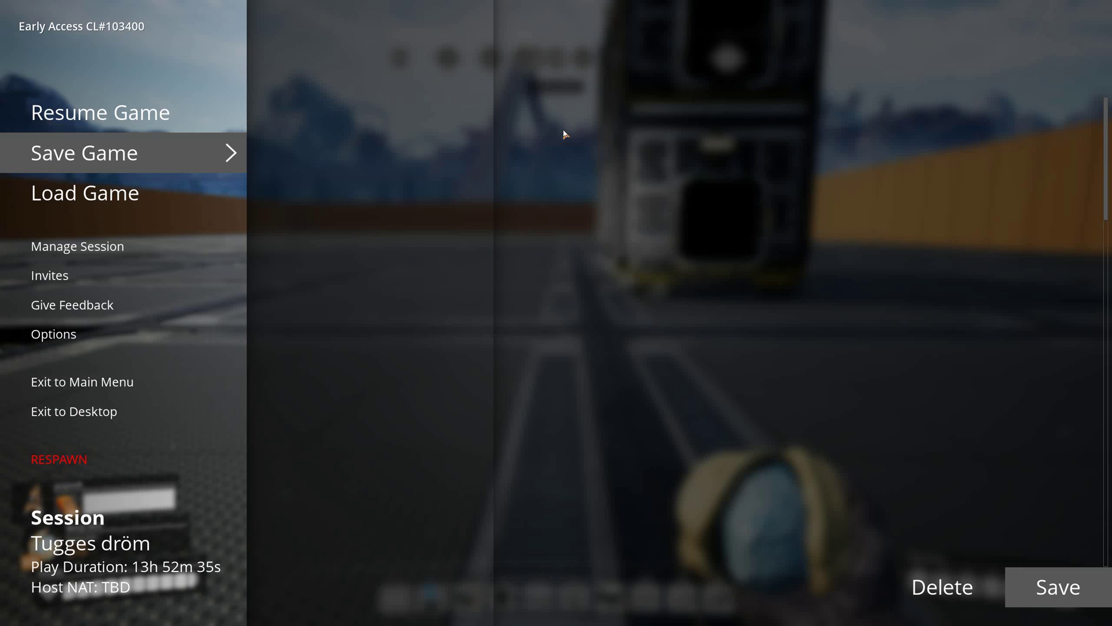
key(Return)
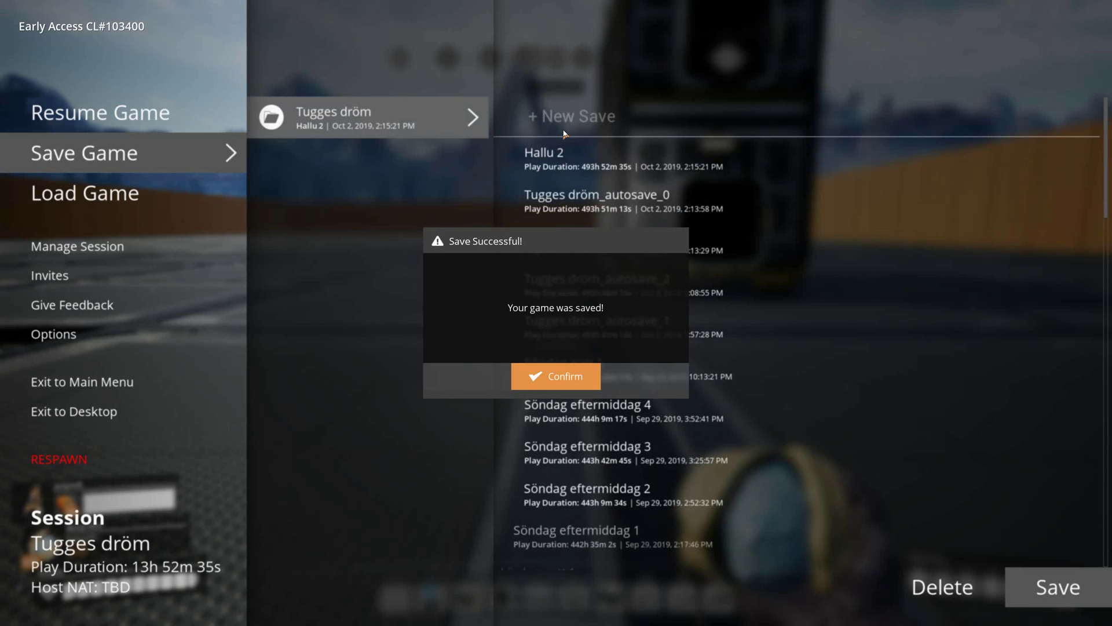
key(Escape)
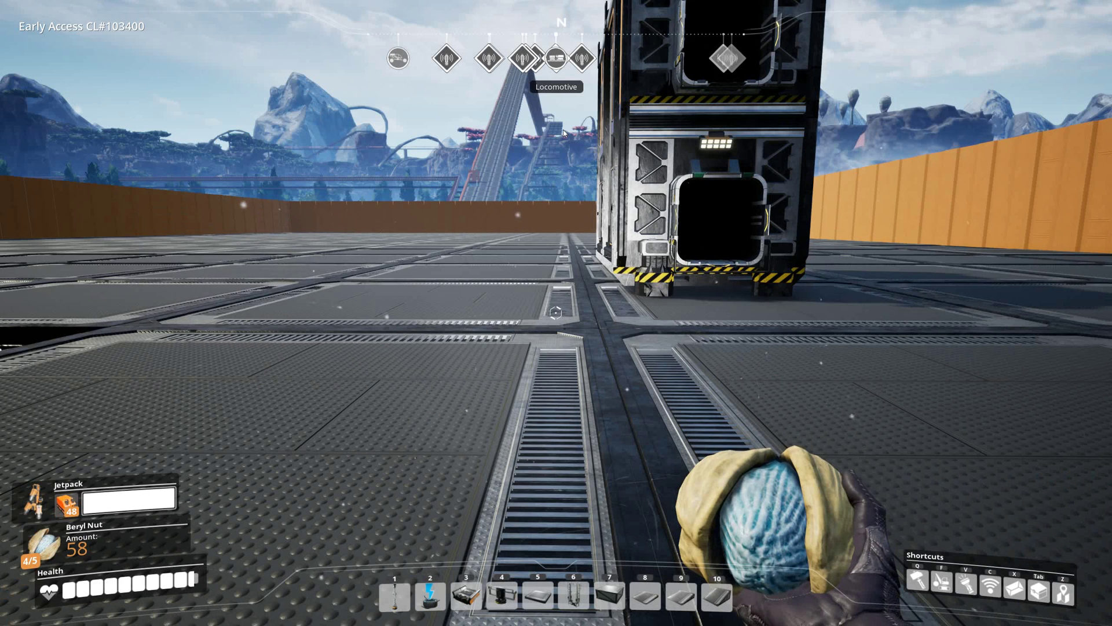
key(alt+Tab)
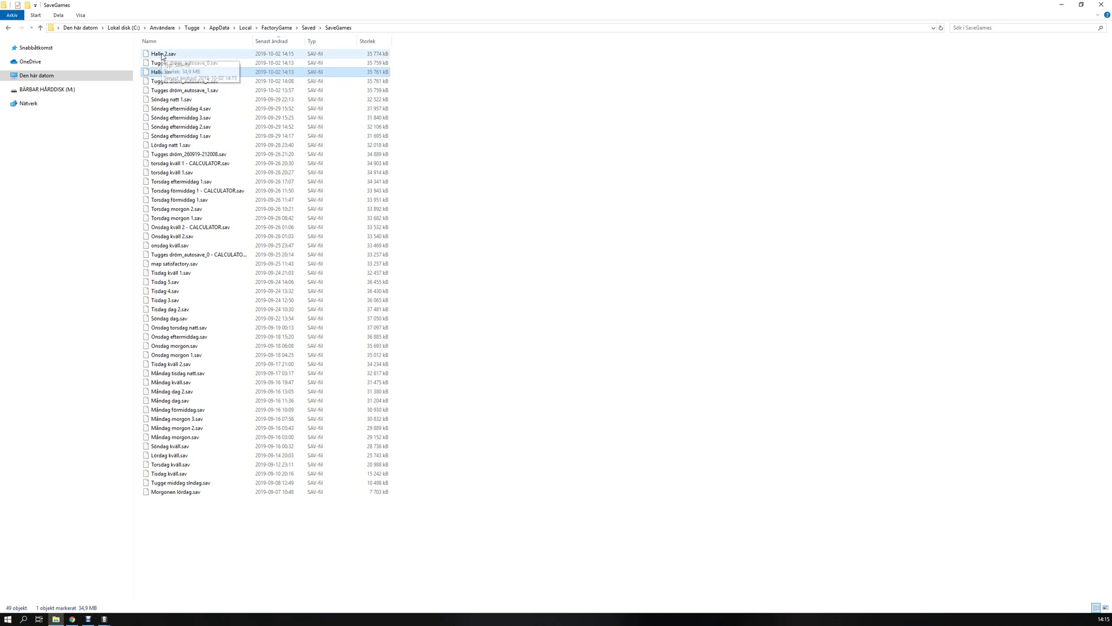
- Drag Hallu 2.sav from the SaveGames folder onto the interactive map to load it
drag(162, 55, 257, 92)
key(alt+Tab)
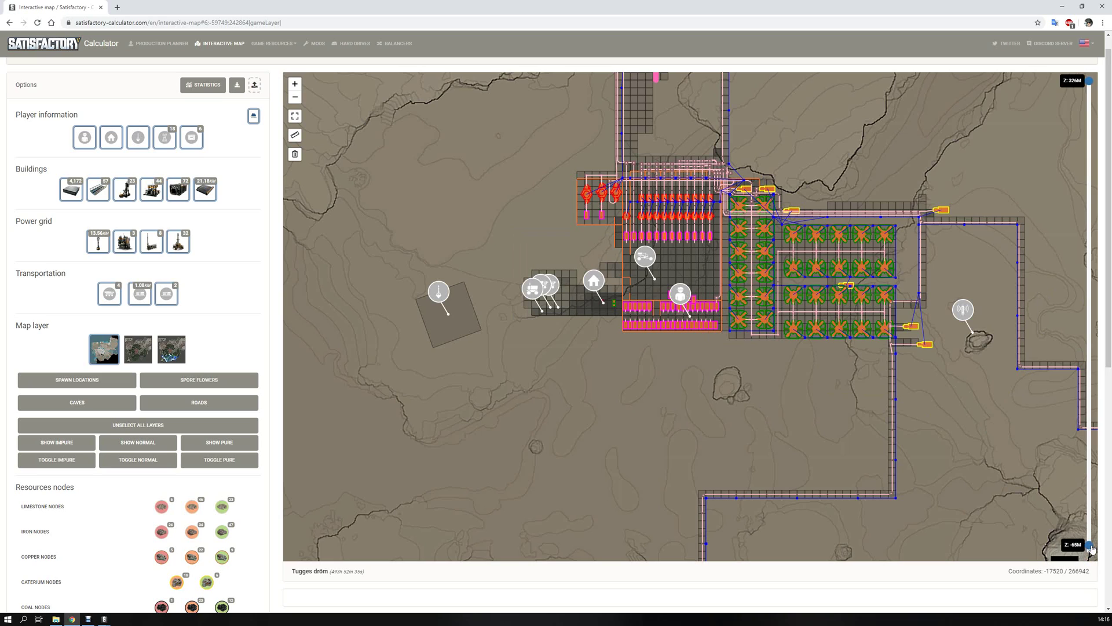
- Isolate the roof level, delete the Industrial Storage Container, and open the save download options
drag(1098, 515, 1100, 472)
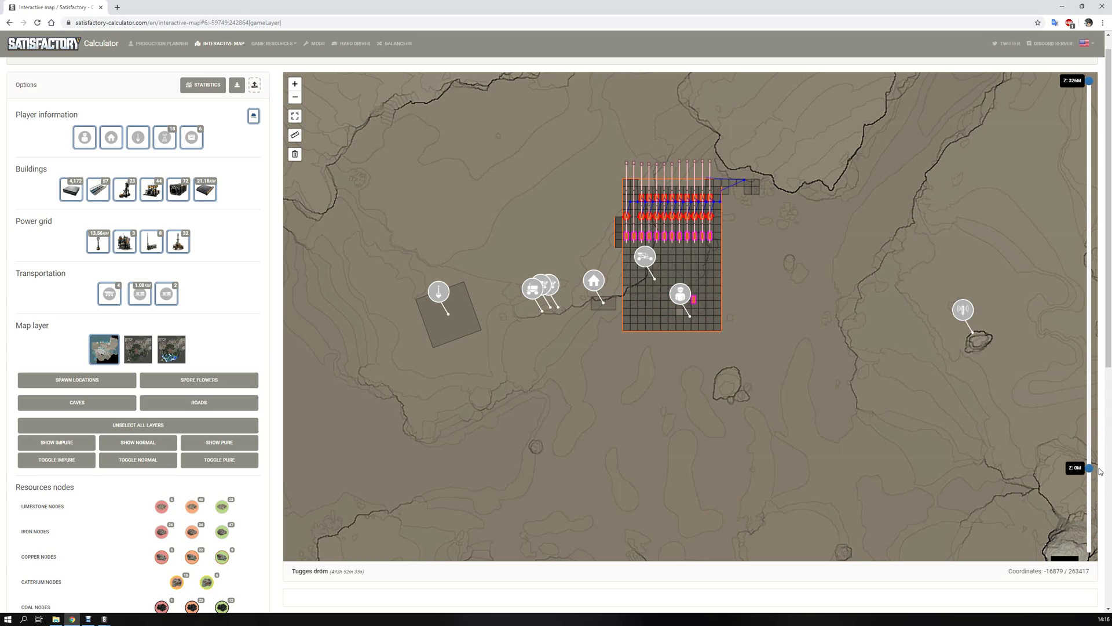
drag(1100, 470, 1099, 467)
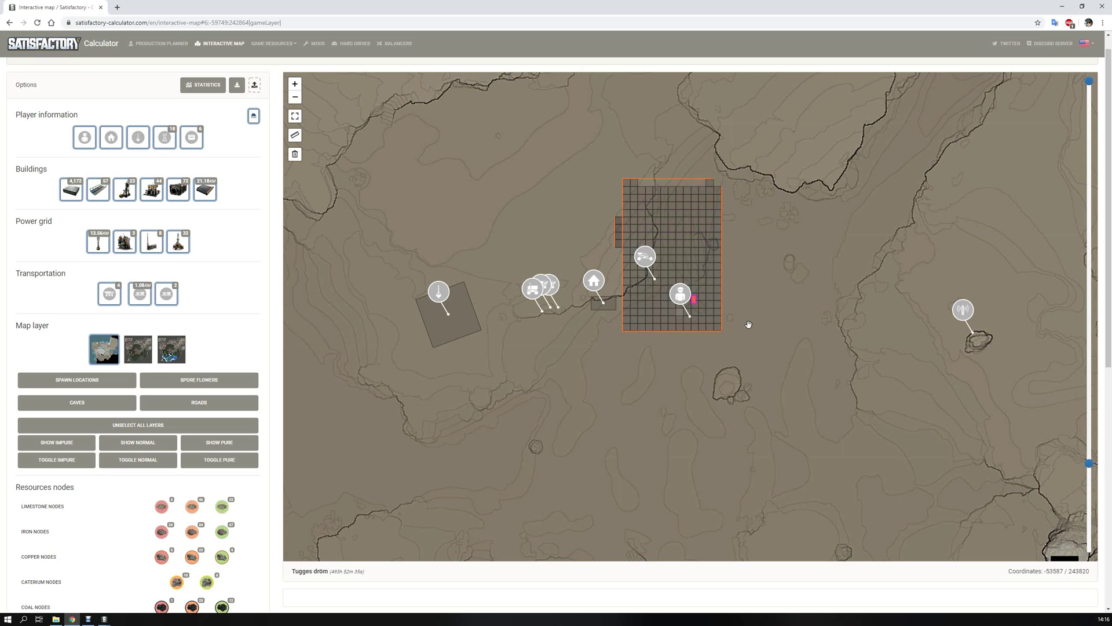
scroll(748, 323, up, 3)
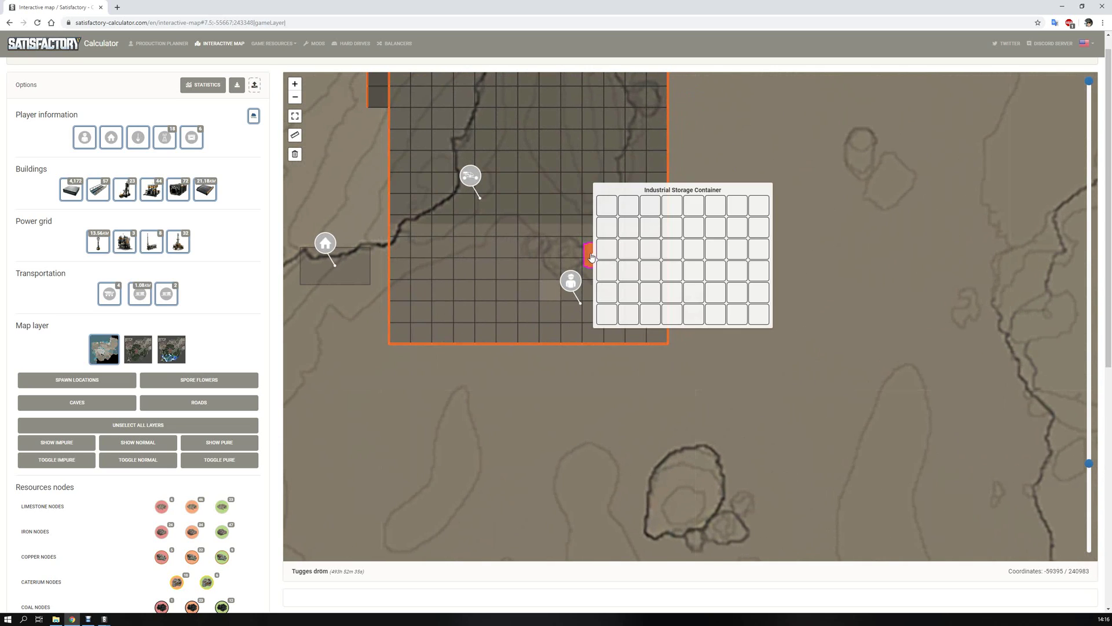
right_click(591, 257)
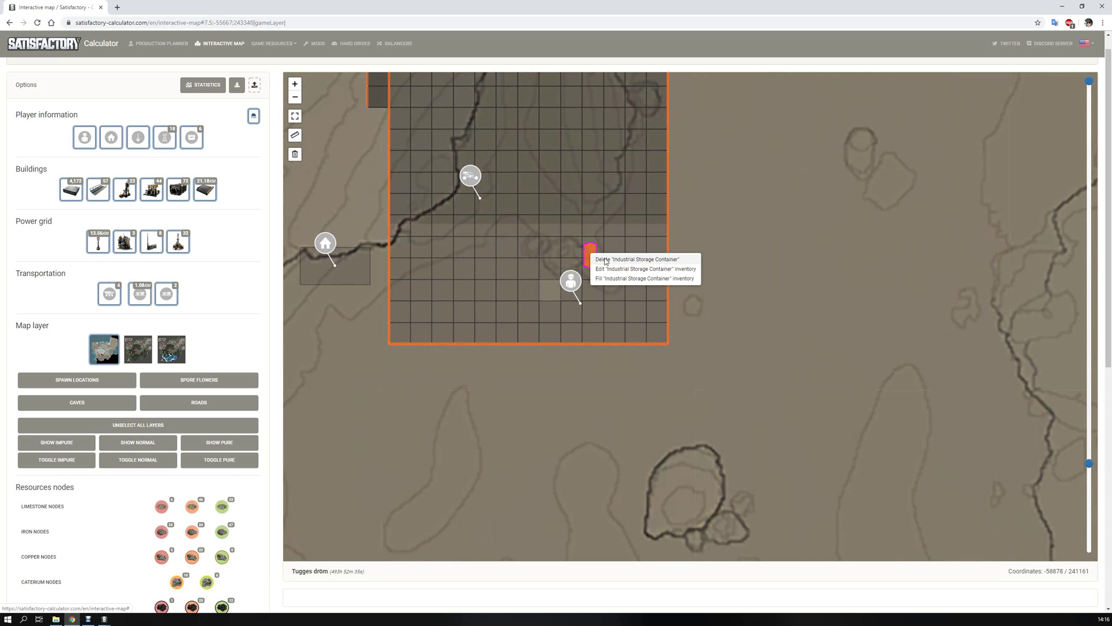
click(605, 260)
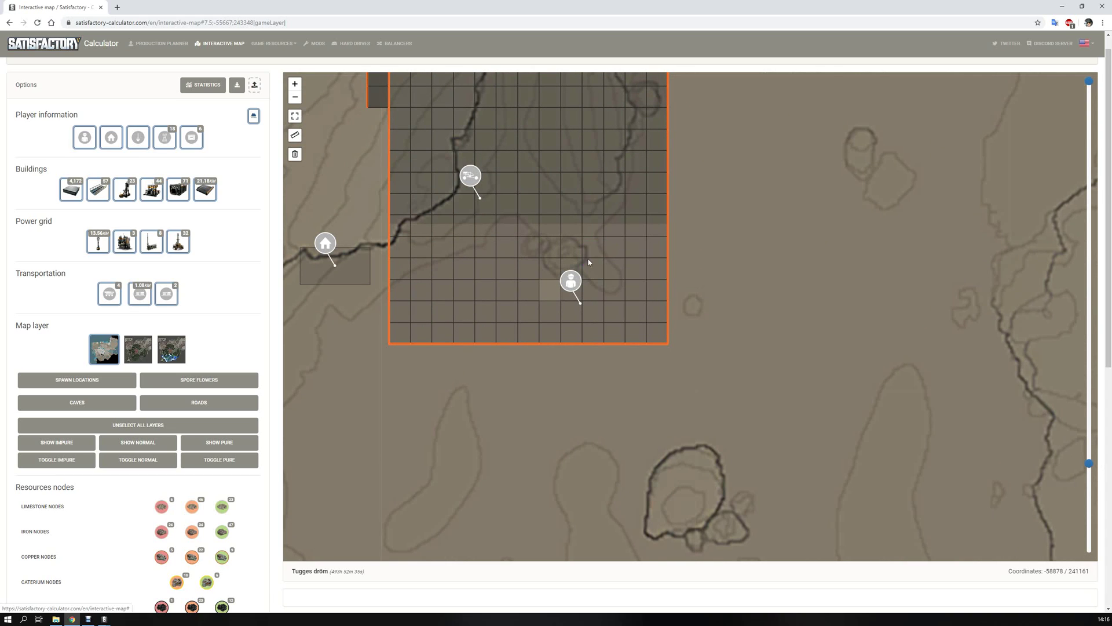
click(237, 86)
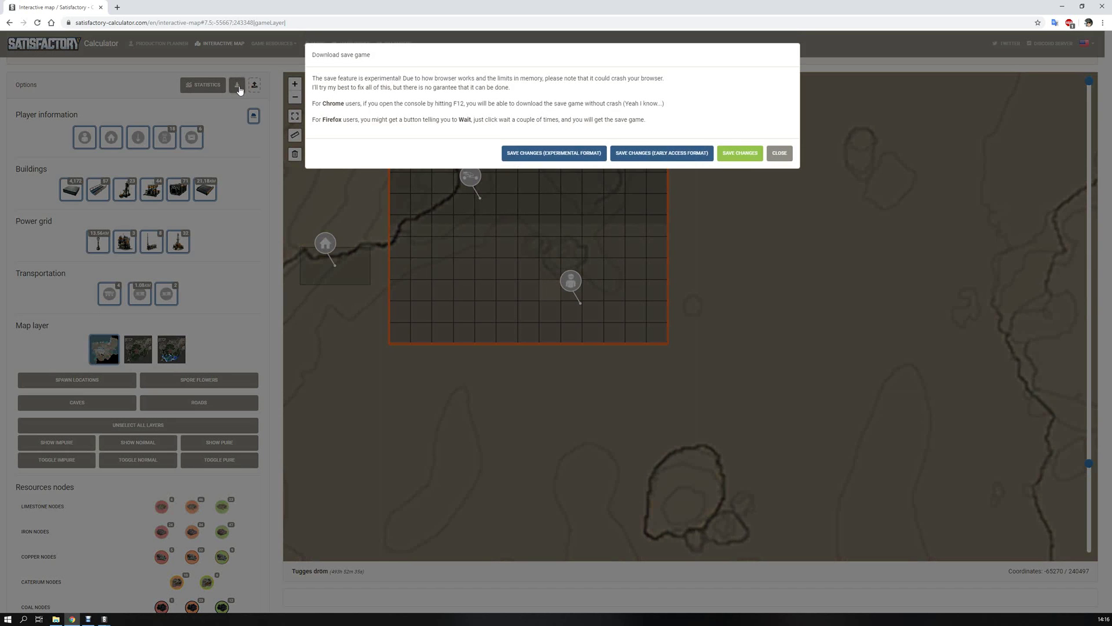
- Download the Early Access save into %localappdata%\FactoryGame\Saved\SaveGames, renaming it 'Hello'
click(672, 154)
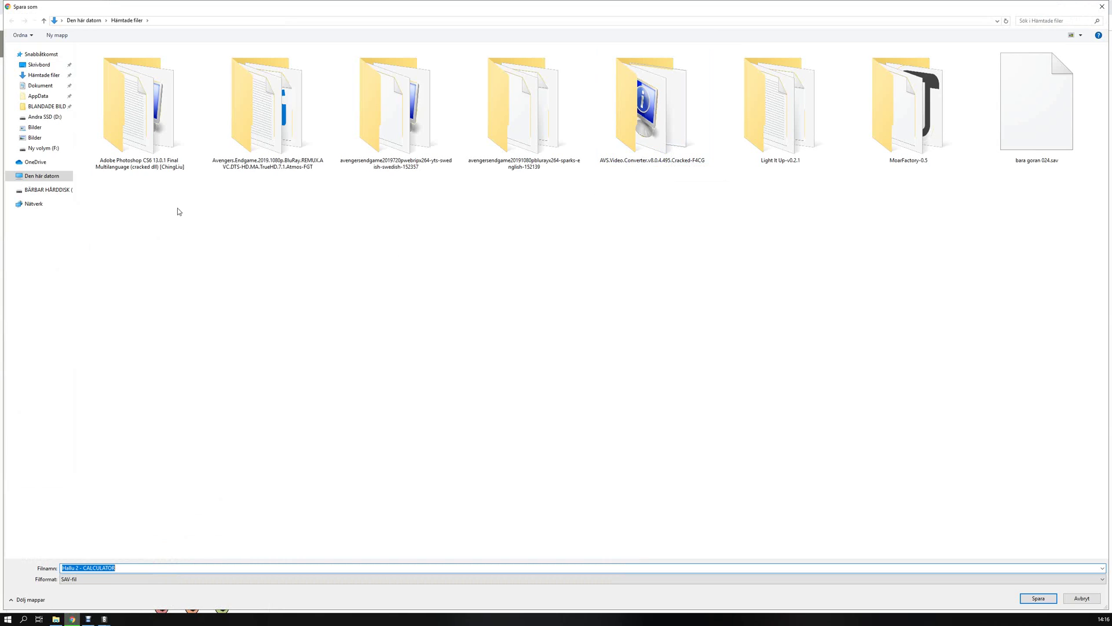
click(147, 21)
click(173, 23)
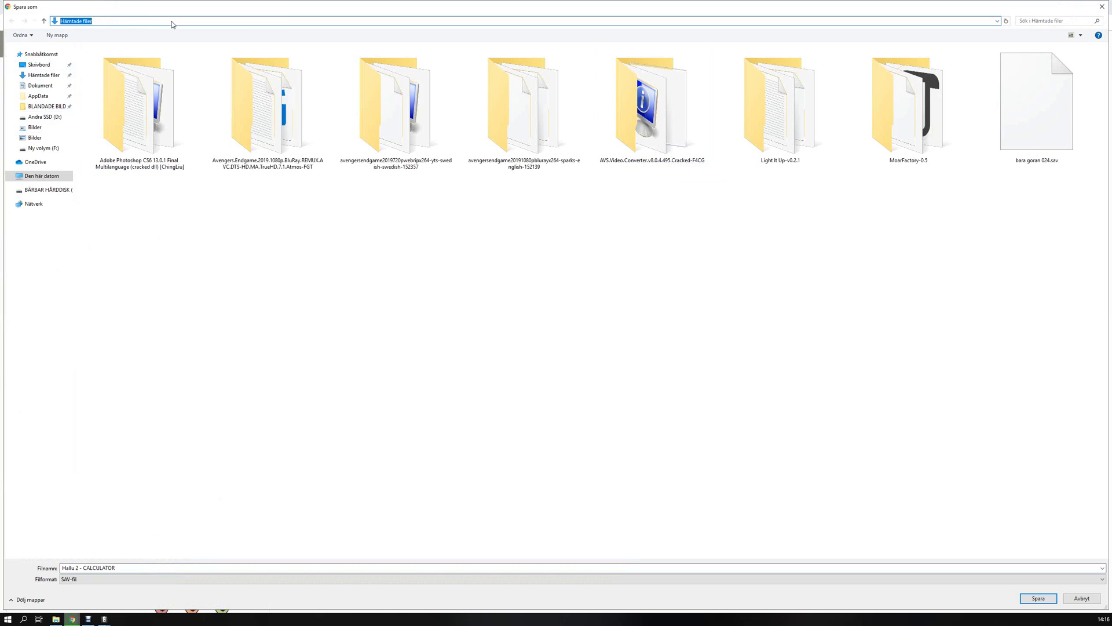
text(%localappdata%)
key(Return)
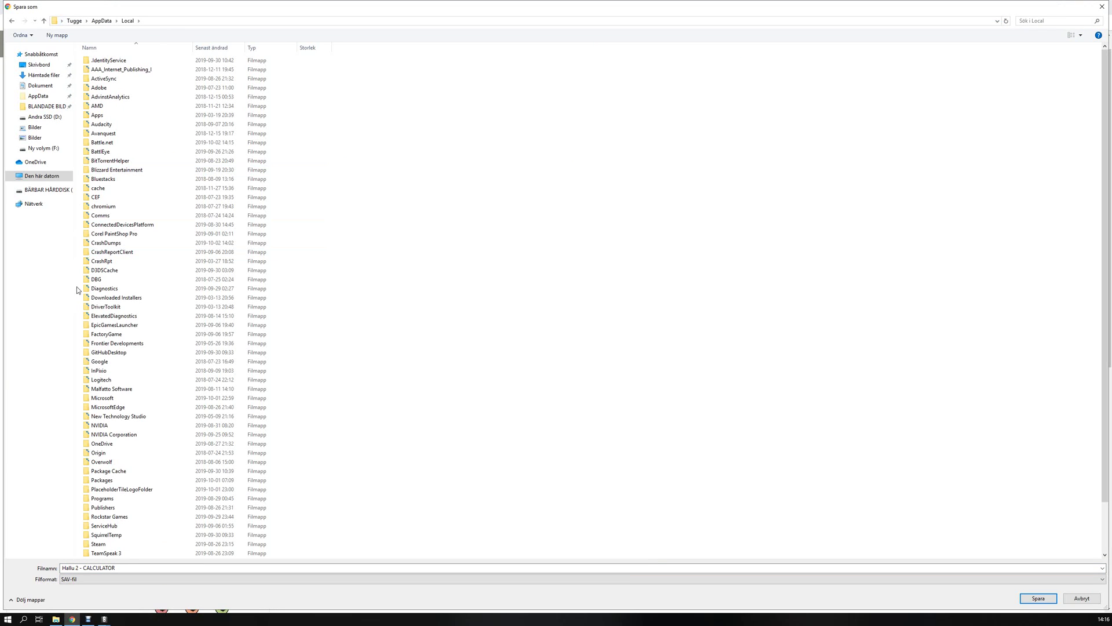
double_click(99, 335)
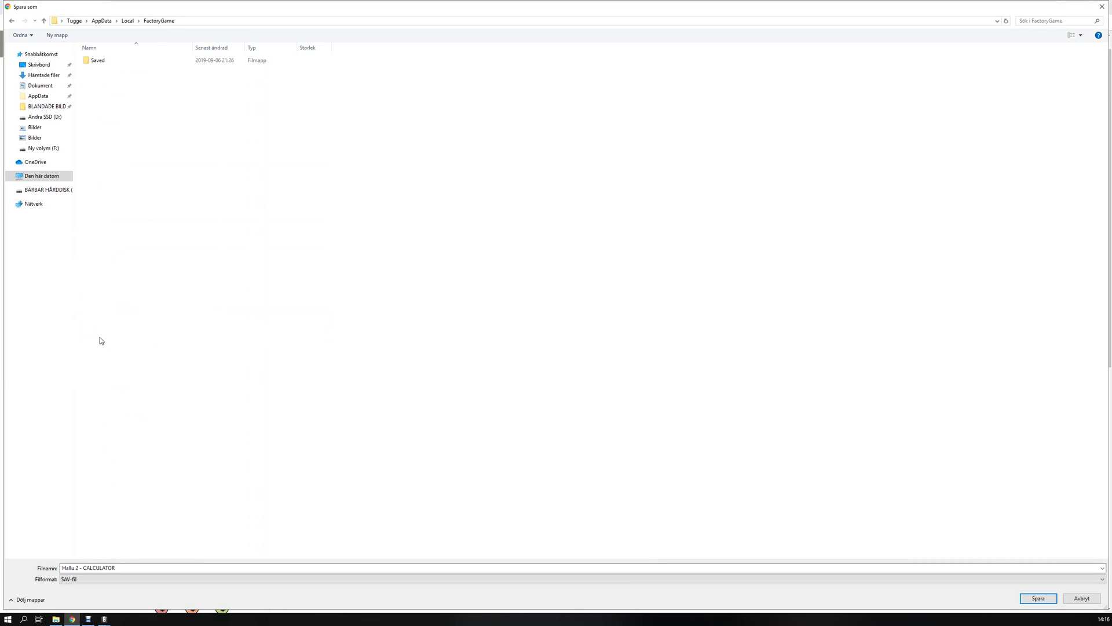
double_click(134, 61)
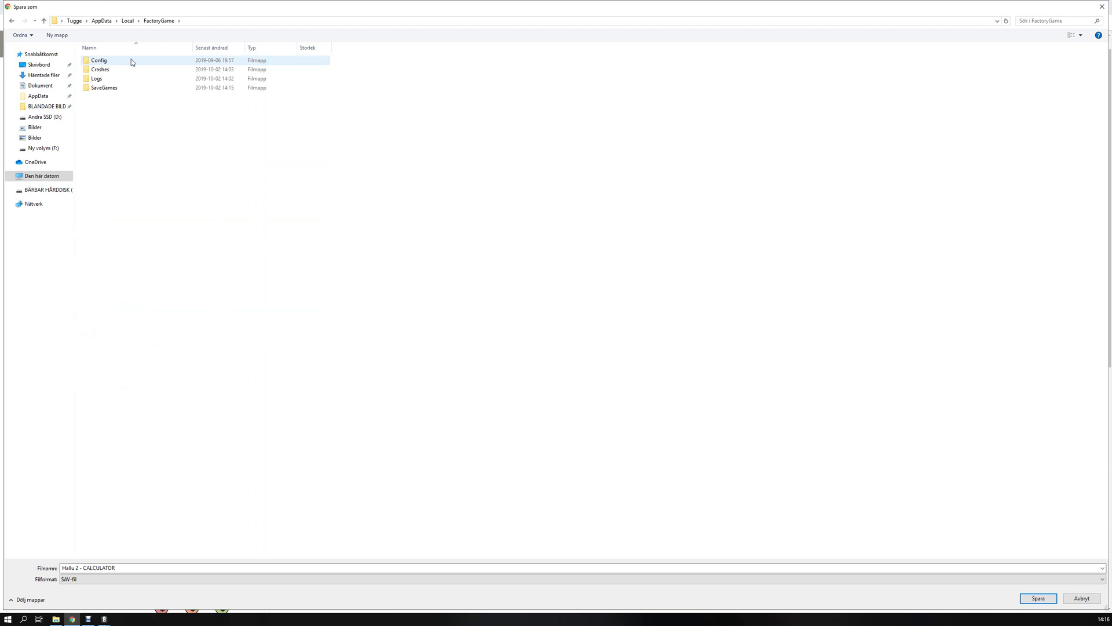
double_click(115, 90)
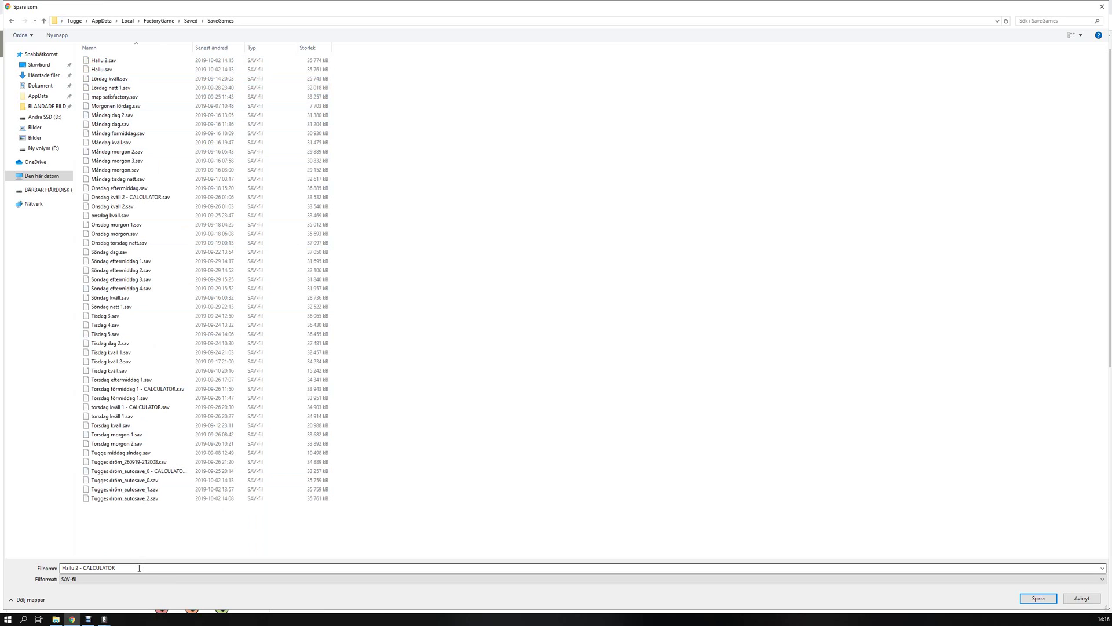
click(88, 567)
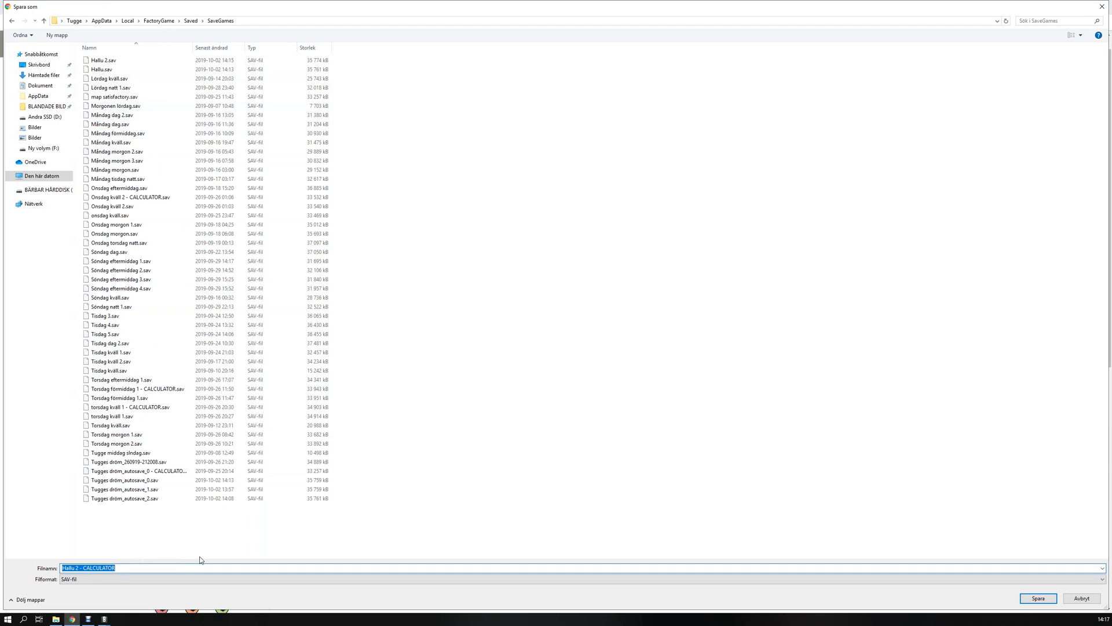
text(Hello 1)
- Save the file as Hello 1, then exit the running game session to the main menu
key(Return)
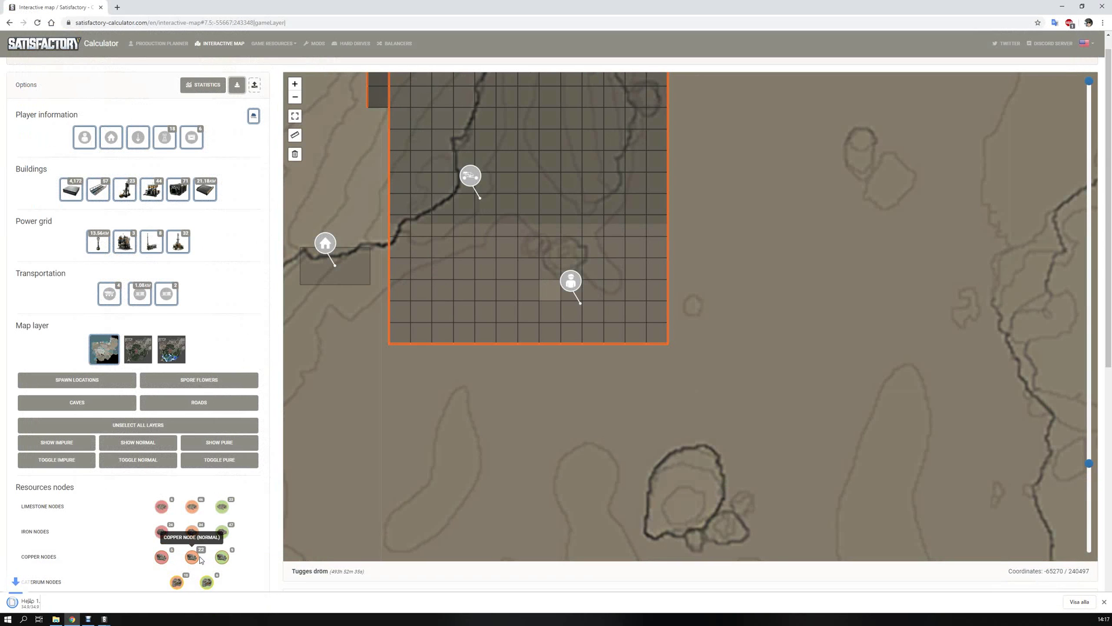
key(alt+Tab)
key(alt+Tab)
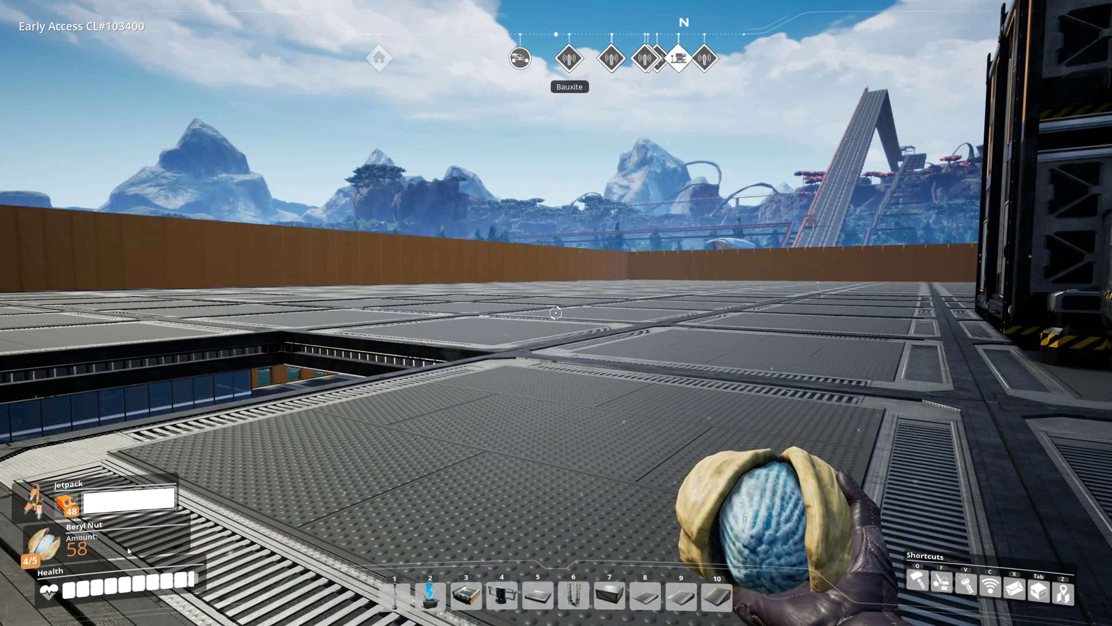
key(Escape)
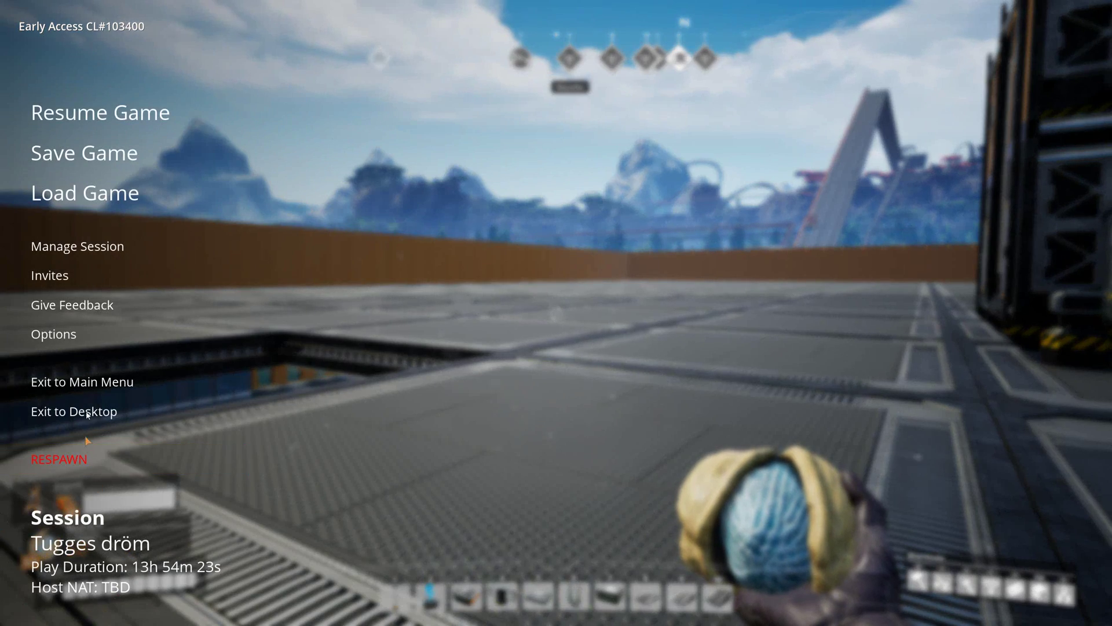
click(92, 384)
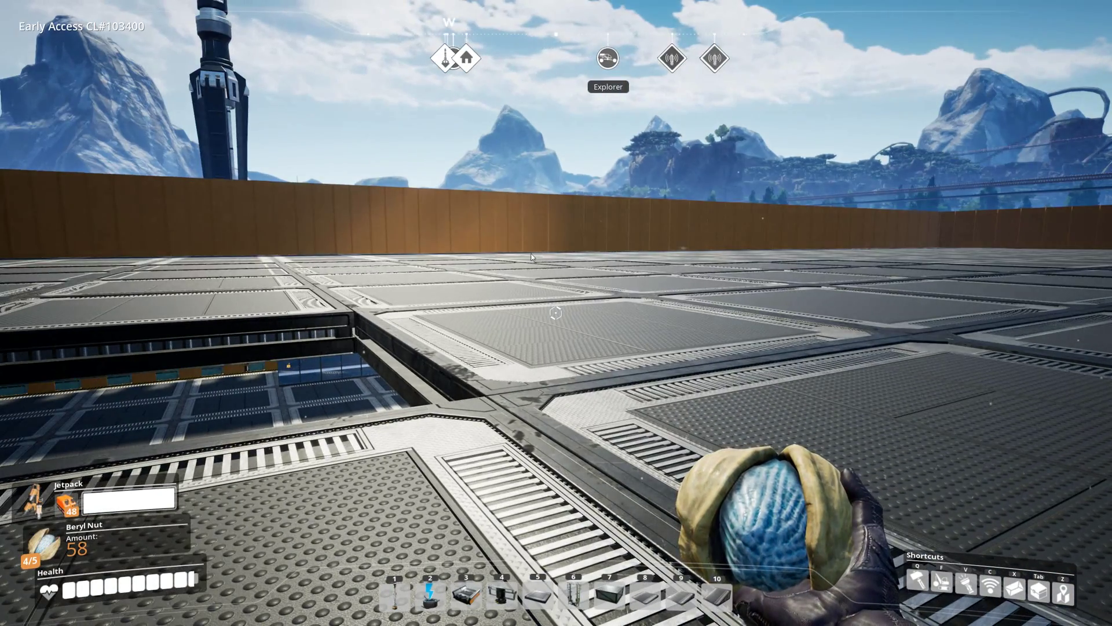
- Zoom out, show buildings at all heights, and switch to the Realistic map layer
key(alt+Tab)
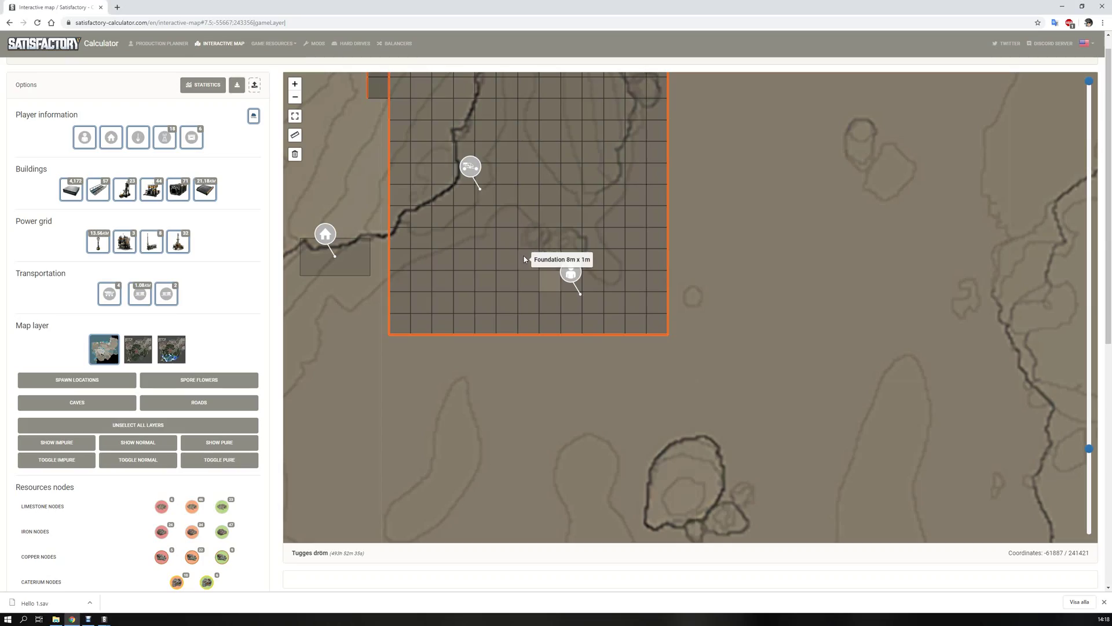
scroll(509, 347, down, 2)
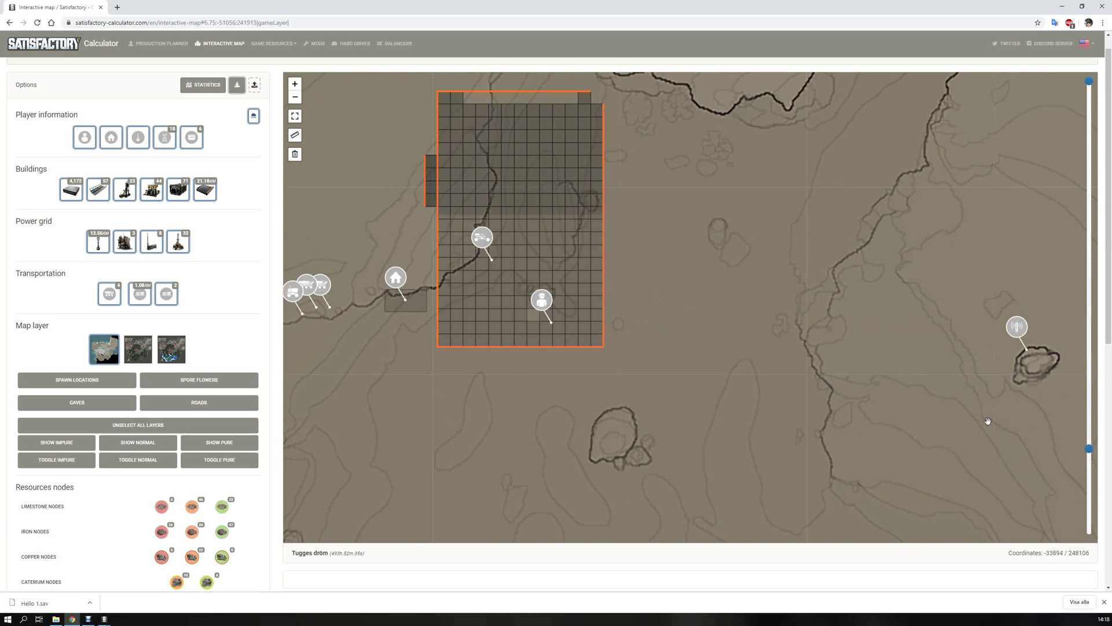
drag(1078, 446, 1087, 532)
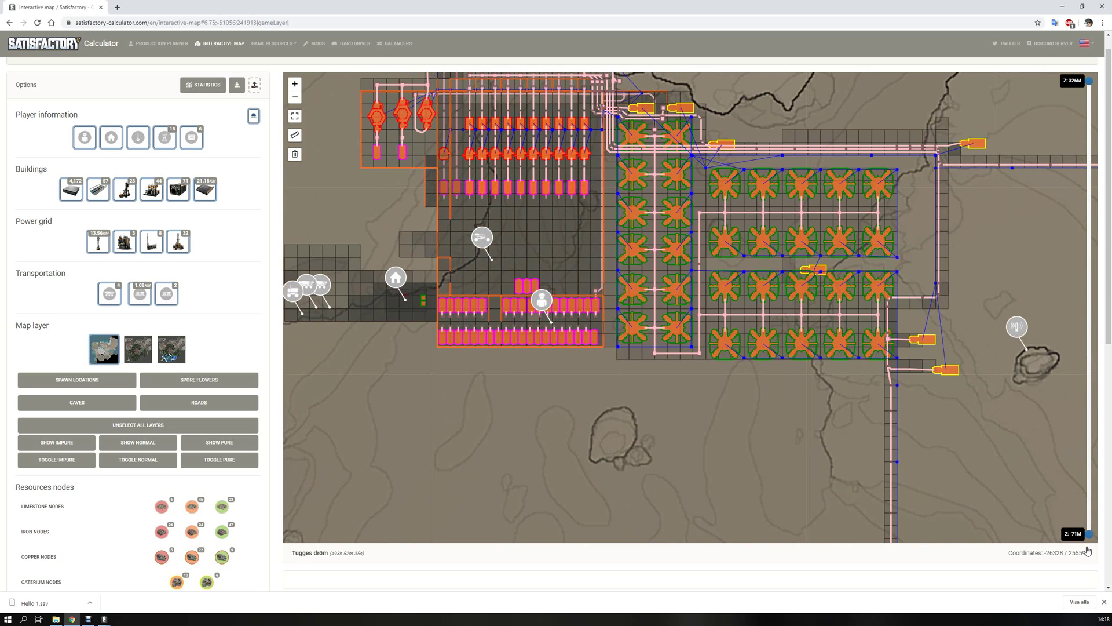
scroll(768, 445, down, 3)
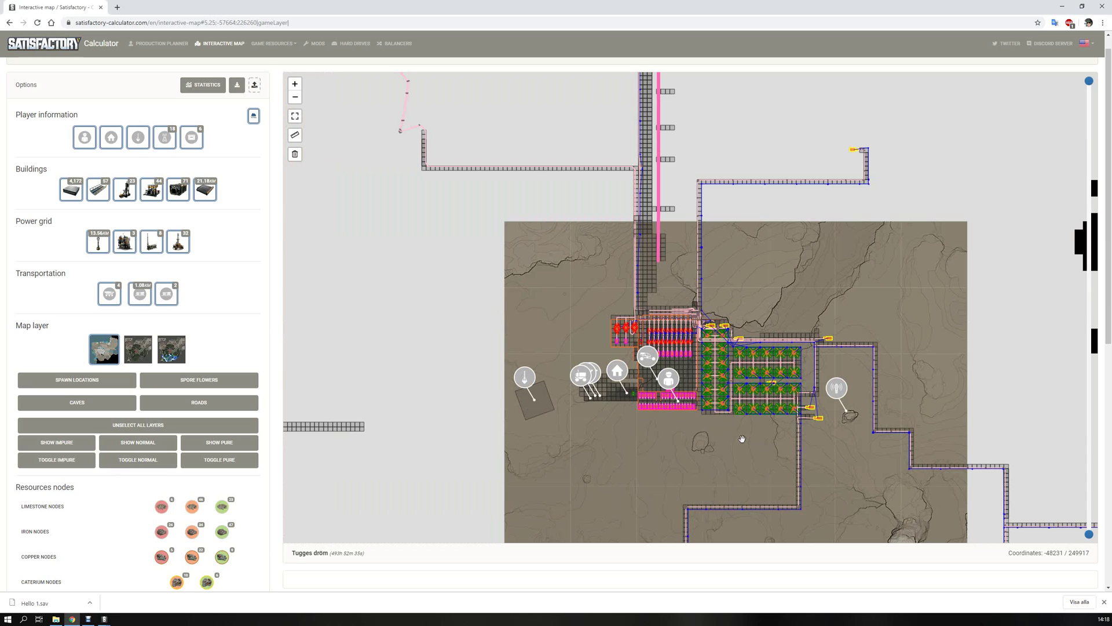
scroll(757, 389, down, 5)
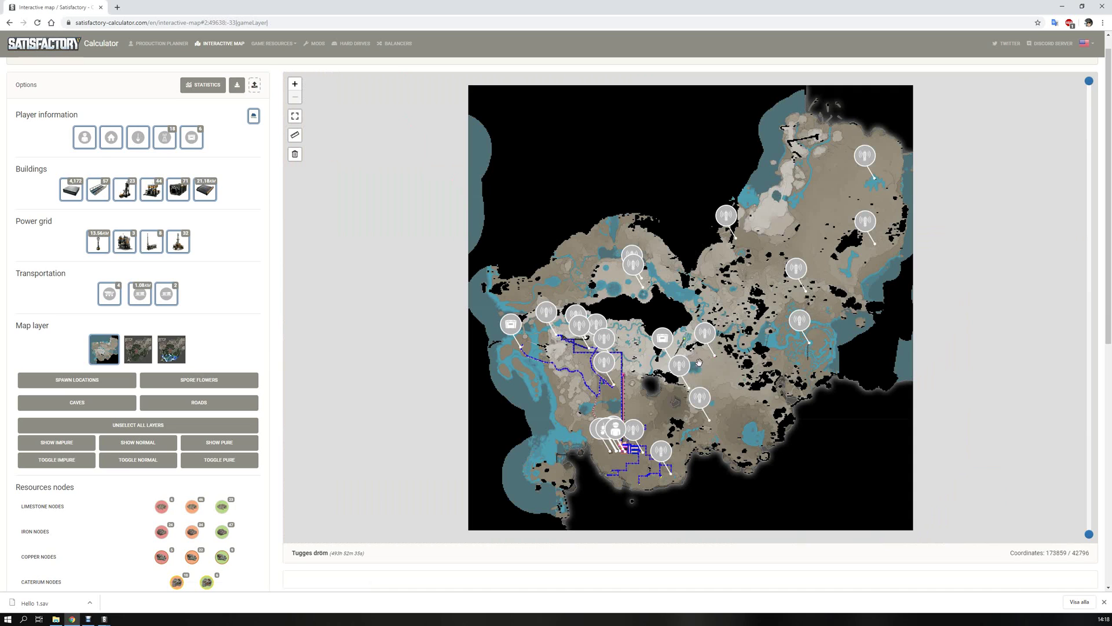
click(165, 359)
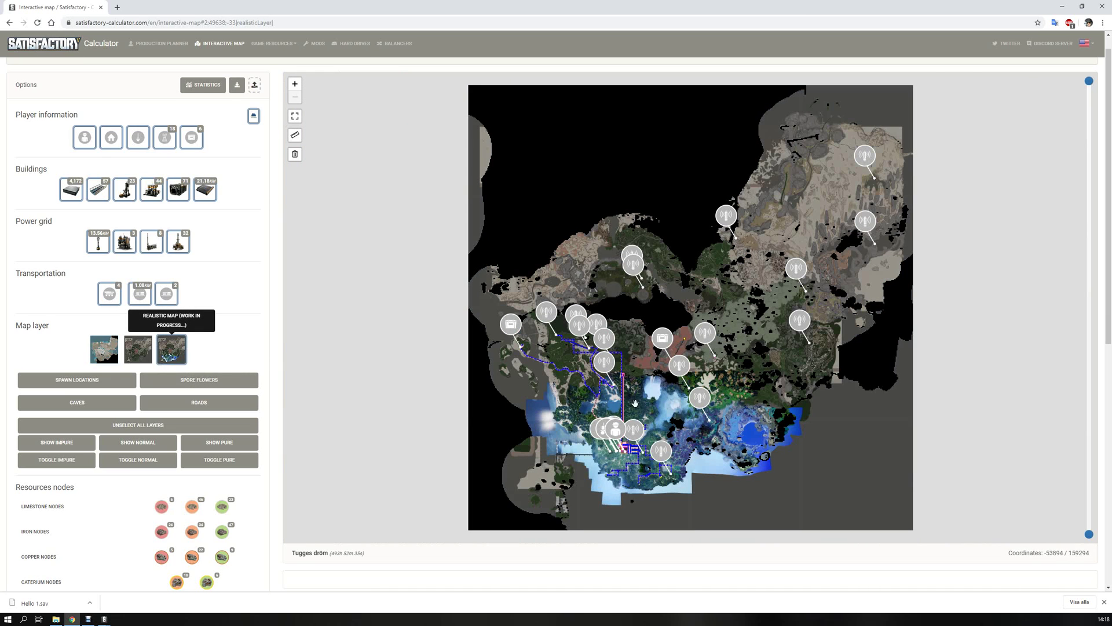
- Turn Fog of War off to reveal the whole world, then turn it back on
scroll(635, 402, up, 3)
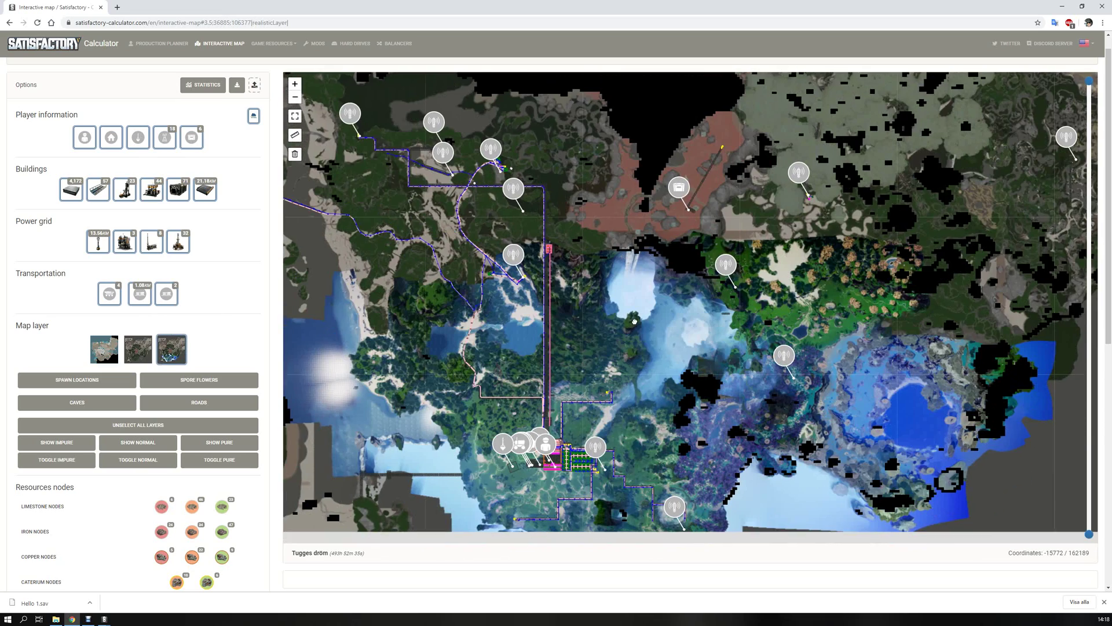
drag(628, 335, 604, 264)
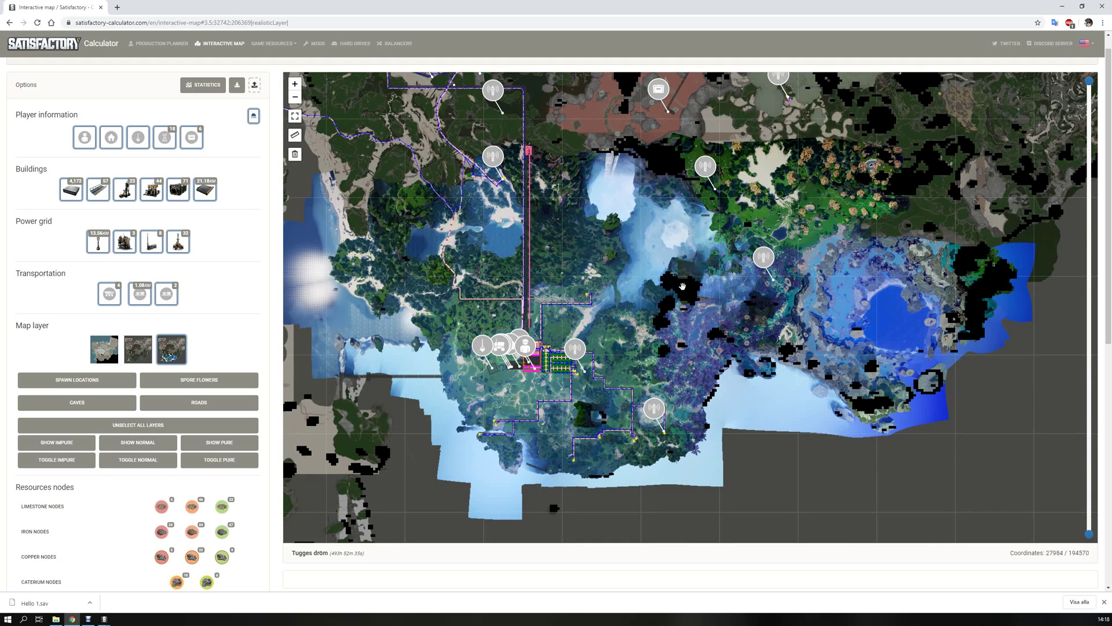
click(252, 117)
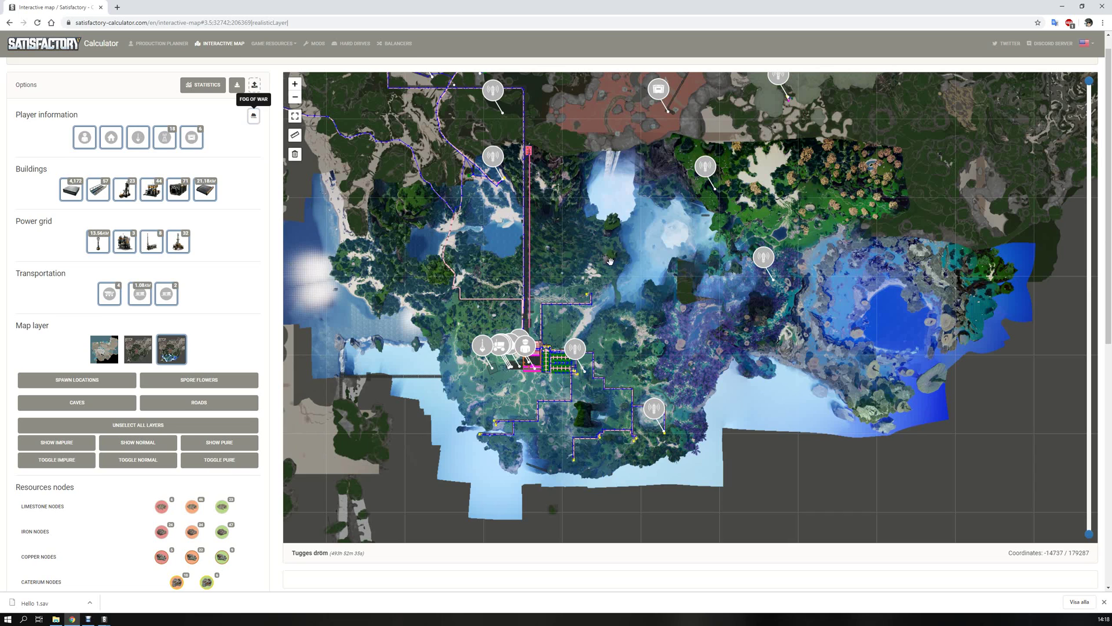
drag(599, 255, 595, 292)
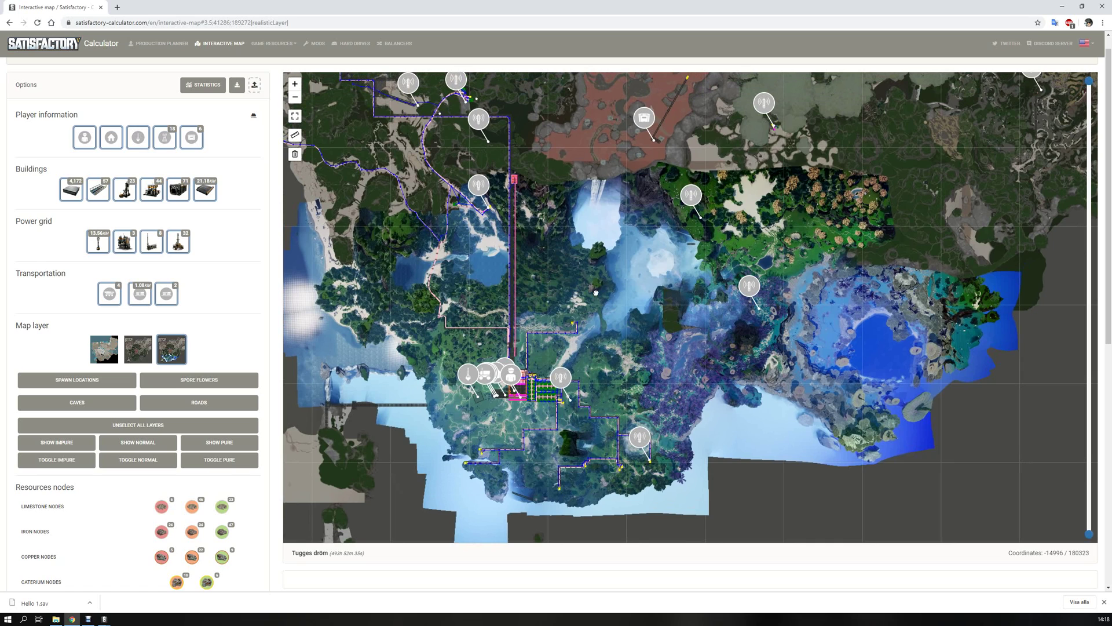
scroll(633, 212, down, 3)
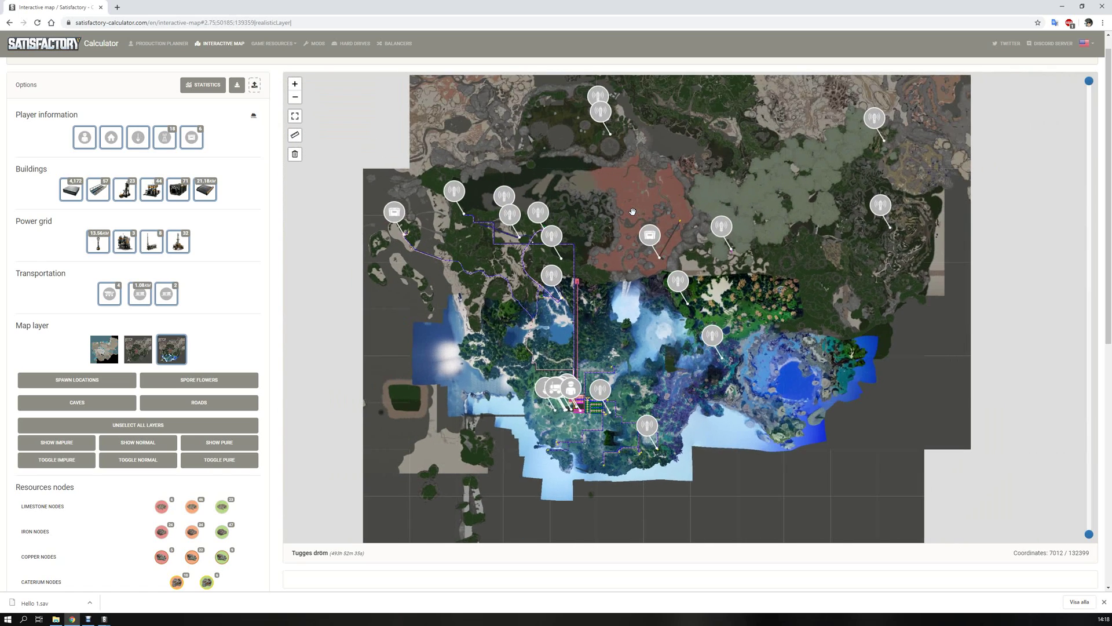
scroll(632, 212, down, 3)
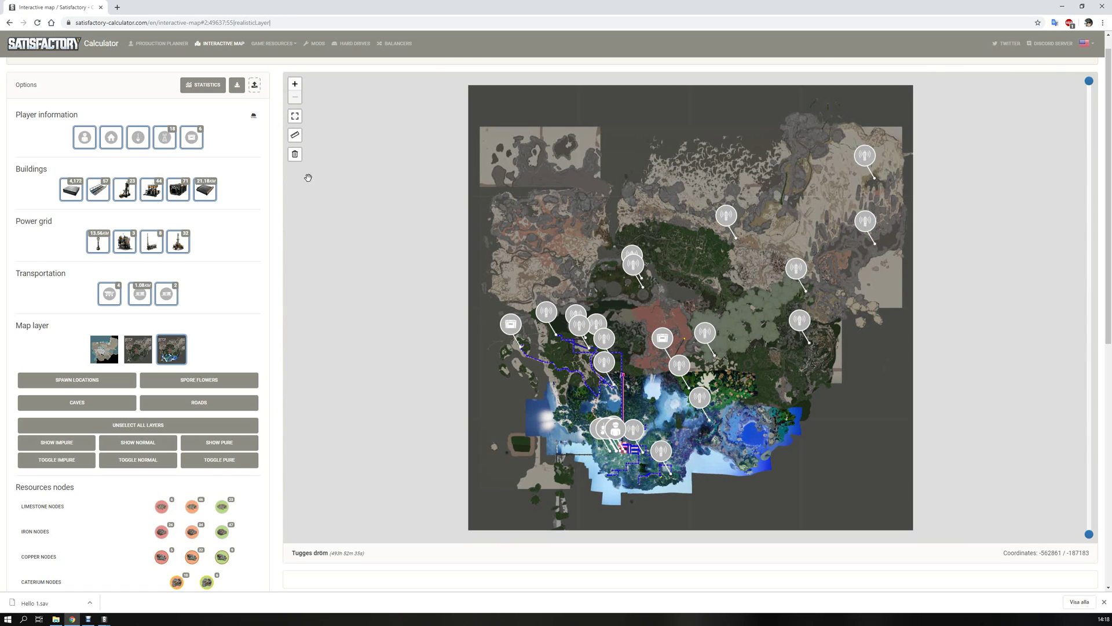
click(252, 116)
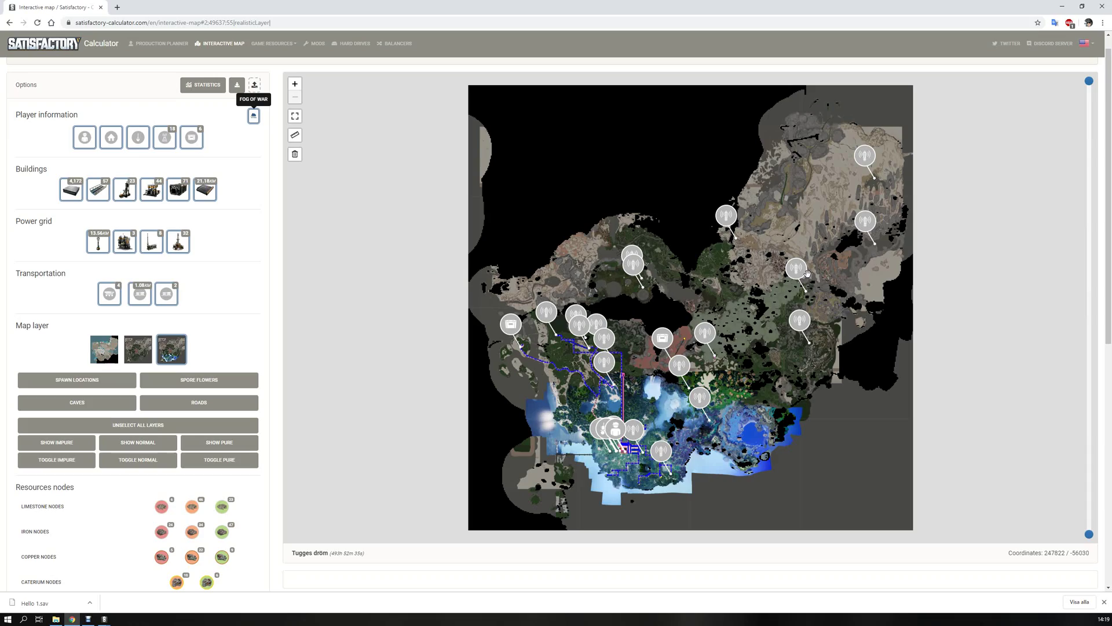
- Drop through the floor opening into the machine hall and play the Clap emote
key(alt+Tab)
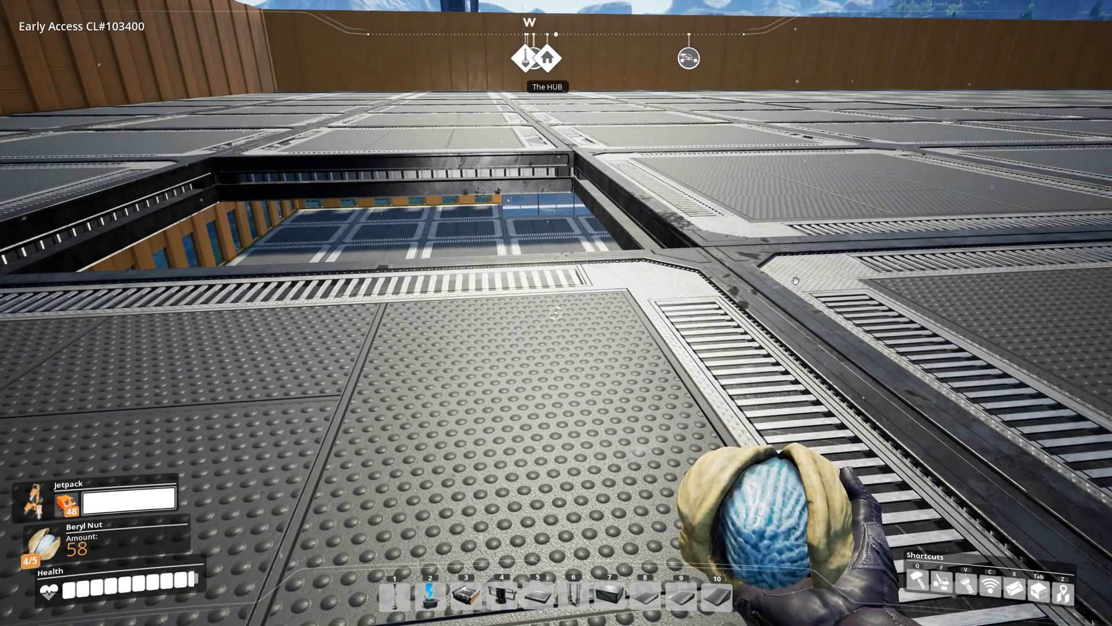
key(w)
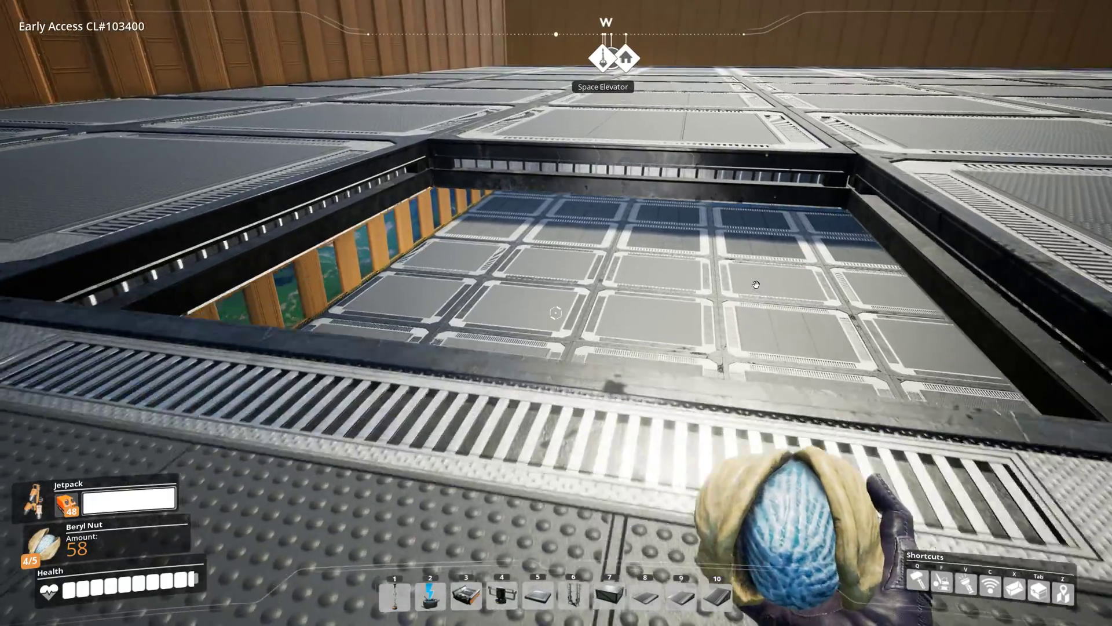
key(w)
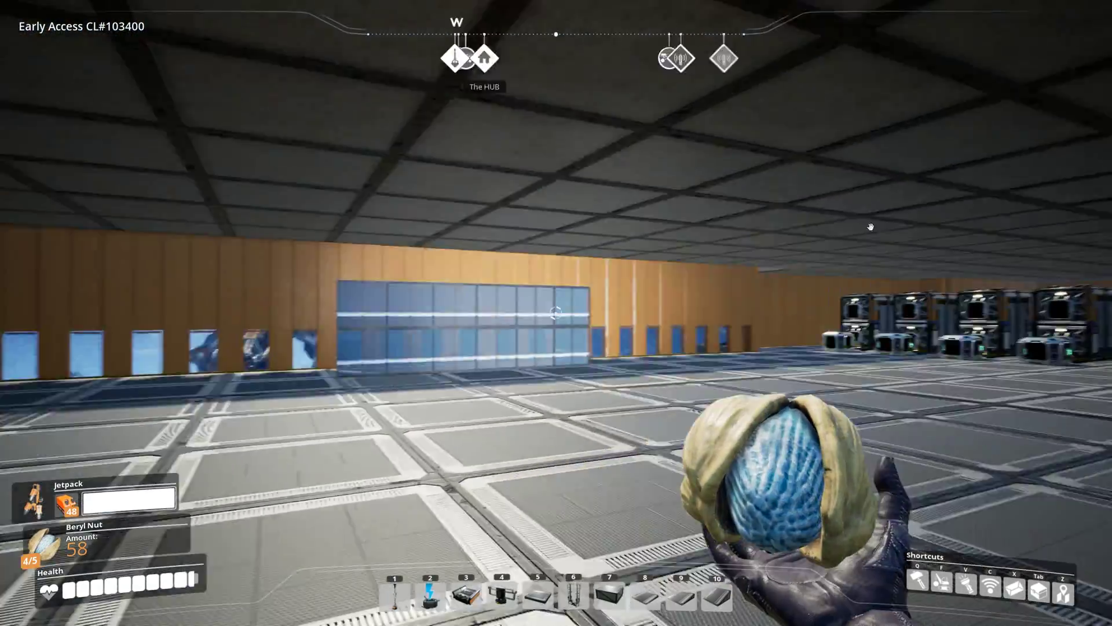
key(j)
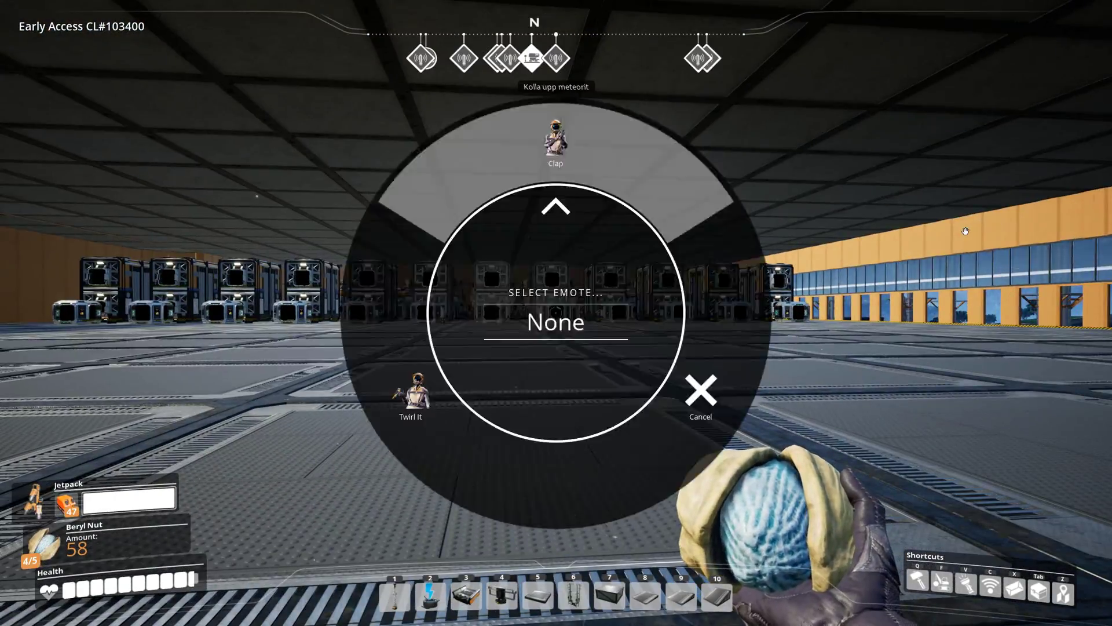
click(965, 231)
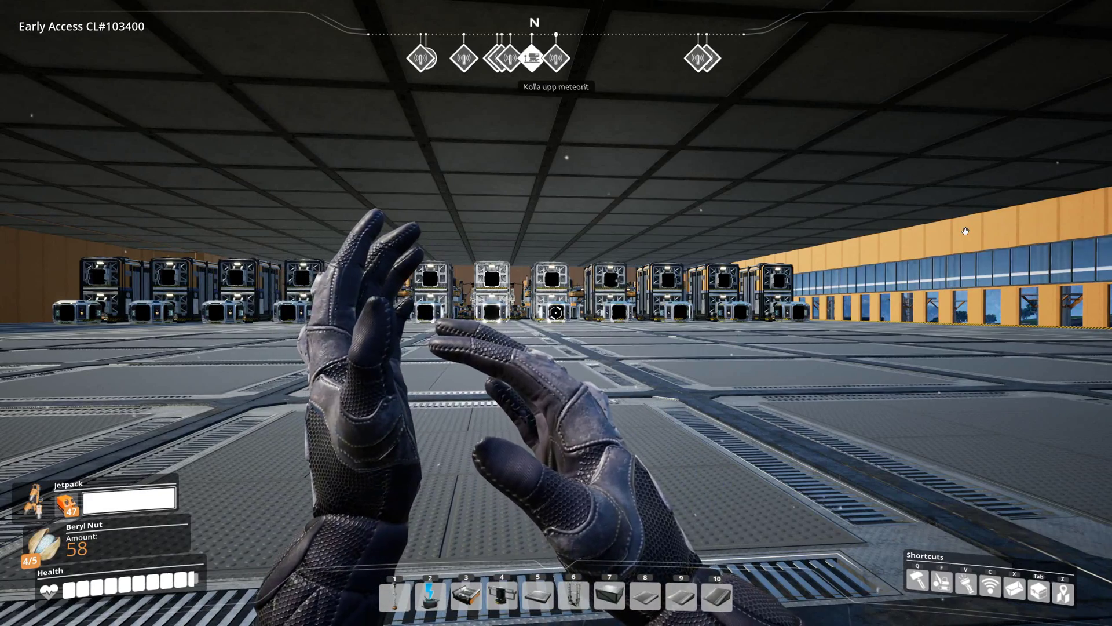